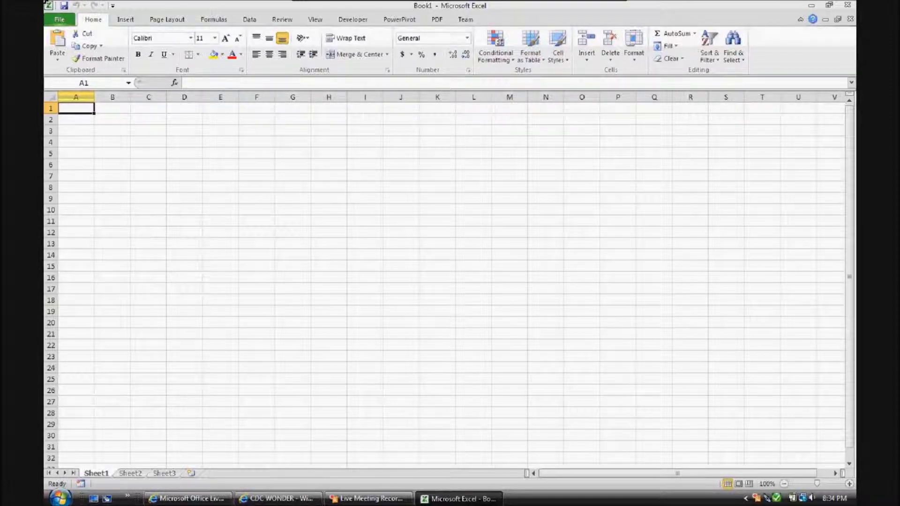
# Switch to the browser to review the CDC WONDER data use restrictions, and return to the blank Excel workbook
pyautogui.click(278, 498)
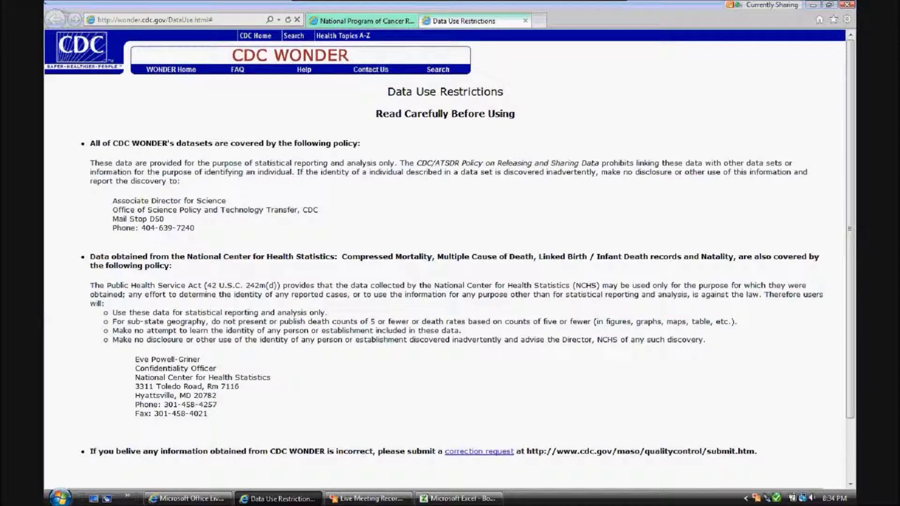
pyautogui.hotkey('alt', 'Tab')
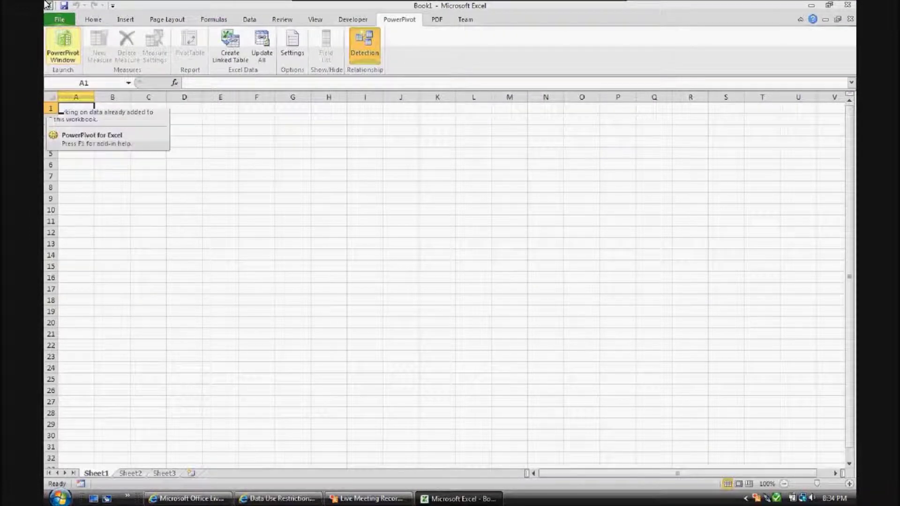
# Open the PowerPivot window and start a text file import with the friendly connection name "cancer"
pyautogui.click(62, 47)
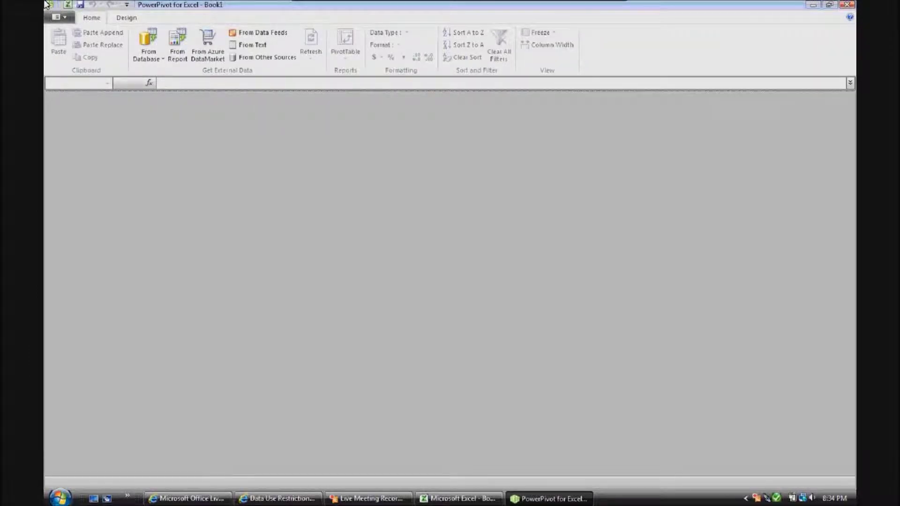
pyautogui.click(148, 45)
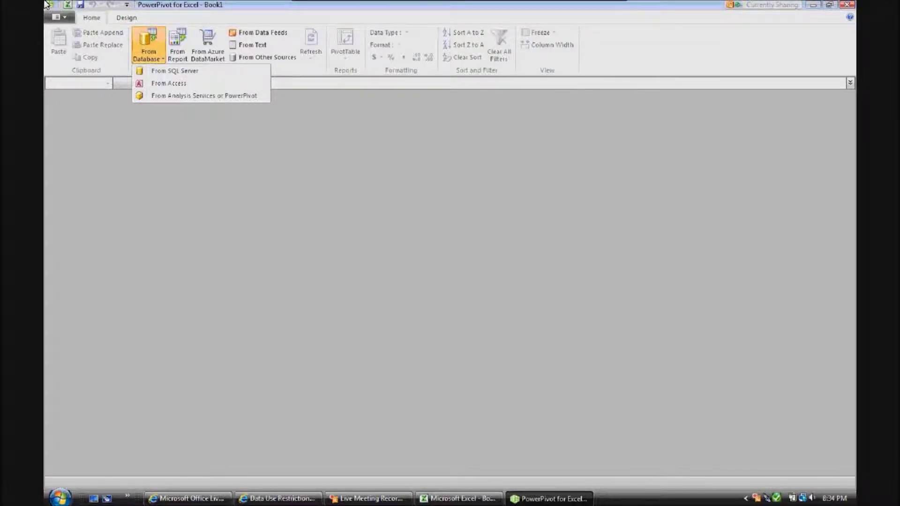
pyautogui.click(249, 45)
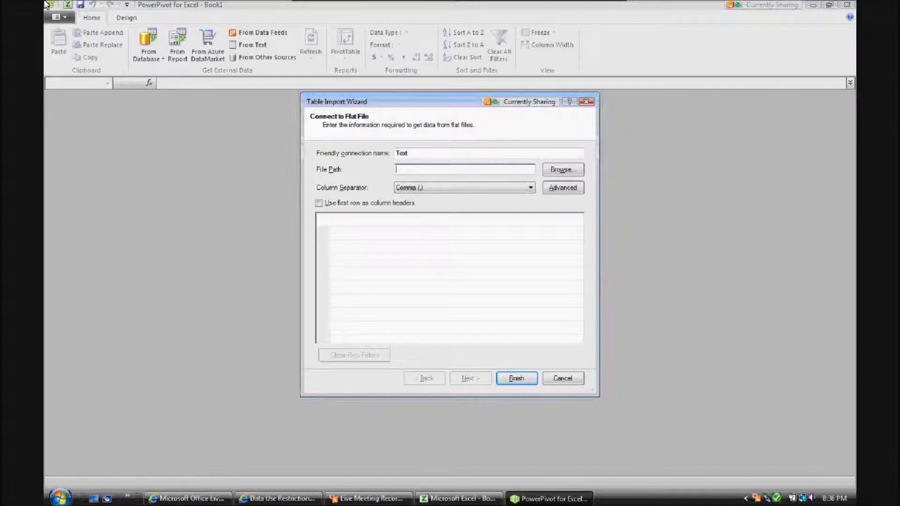
pyautogui.hotkey('shift', 'Tab')
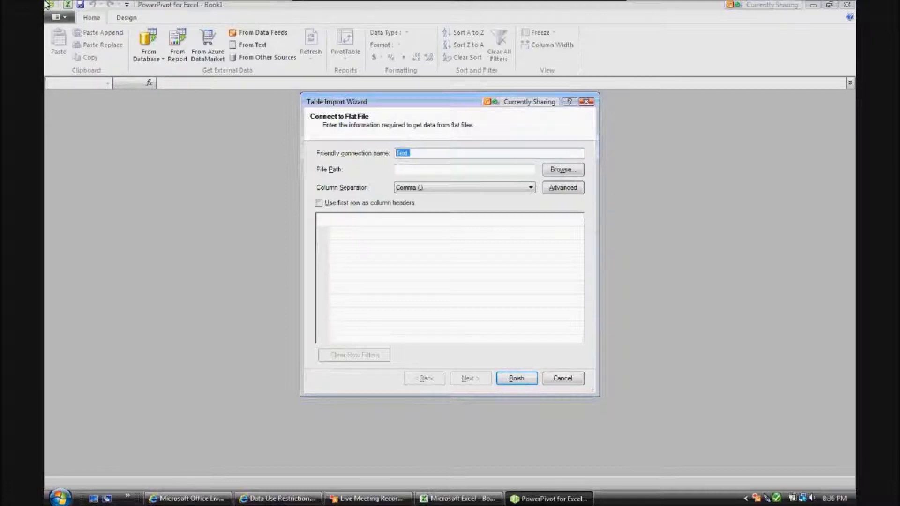
pyautogui.write('cancer')
# Import the comma-separated file CancerData6Yr from the GISdata folder, using its first row as column headers
pyautogui.hotkey('alt', 'w')
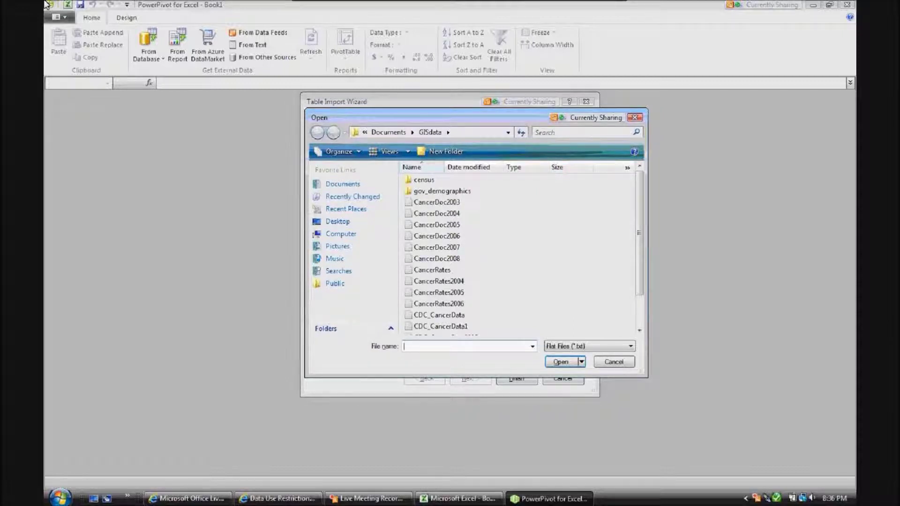
pyautogui.press('Tab')
pyautogui.press('Down')
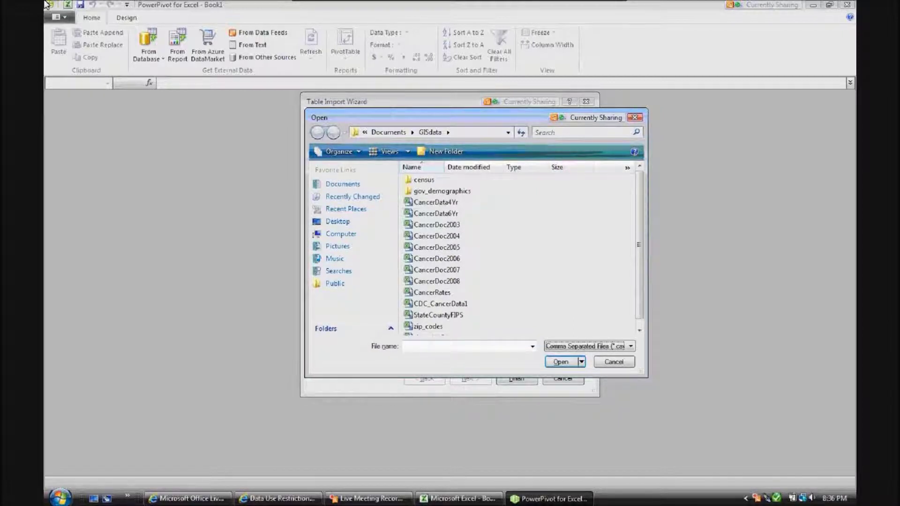
pyautogui.click(435, 213)
pyautogui.press('Return')
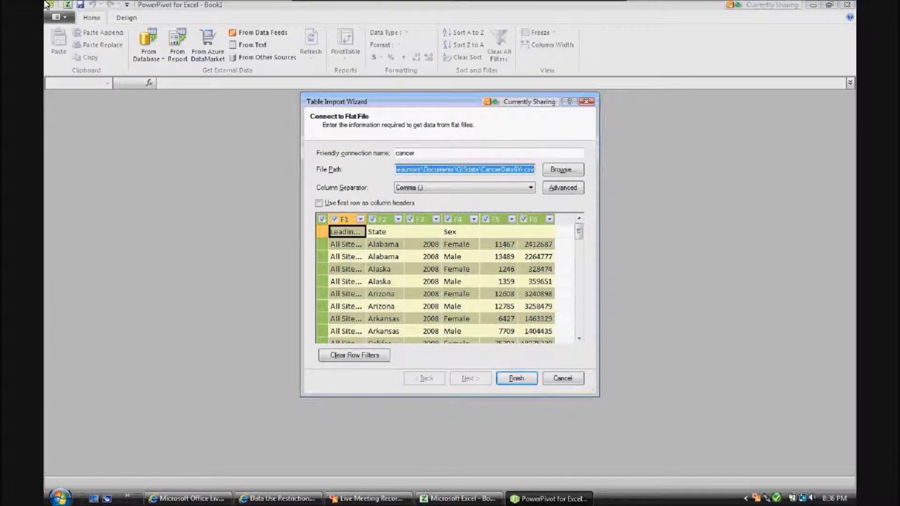
pyautogui.hotkey('alt', 'u')
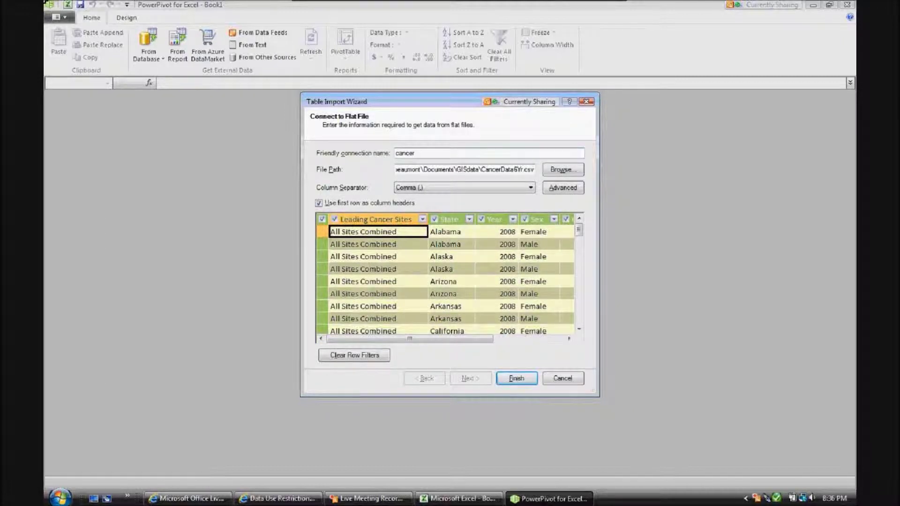
pyautogui.moveTo(410, 339)
pyautogui.mouseDown()
pyautogui.moveTo(479, 338)
pyautogui.moveTo(410, 338)
pyautogui.mouseUp()
pyautogui.press('Return')
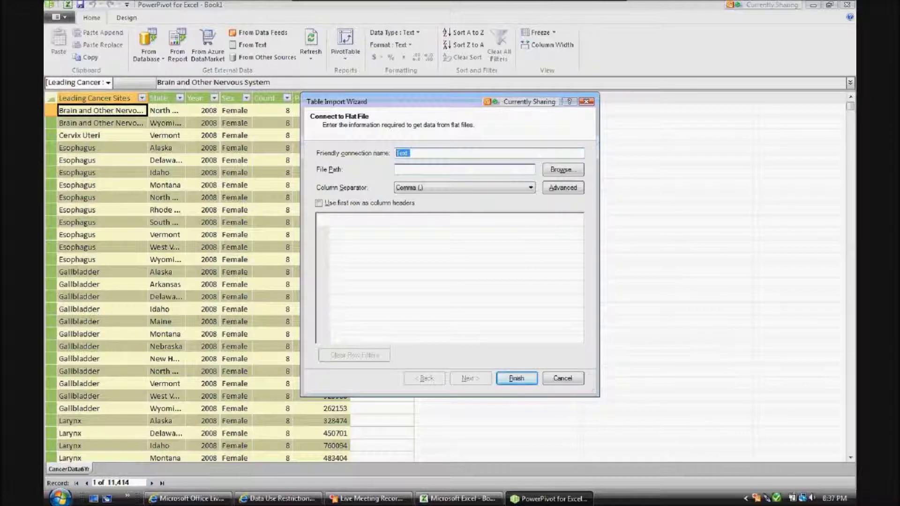
# Import the Geography and Region columns of US_Population.csv from the census folder as connection "cancer2", using the first row as headers
pyautogui.hotkey('alt', 'w')
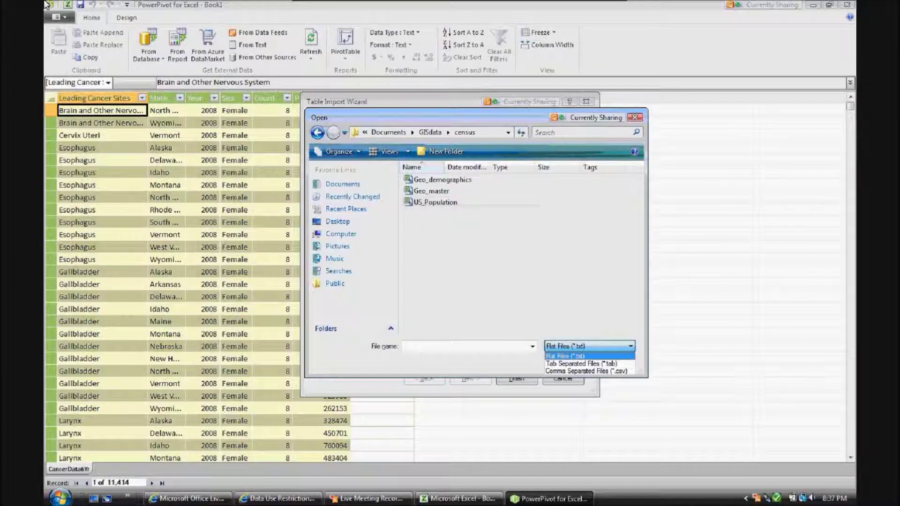
pyautogui.press('Down')
pyautogui.press('Down')
pyautogui.press('Return')
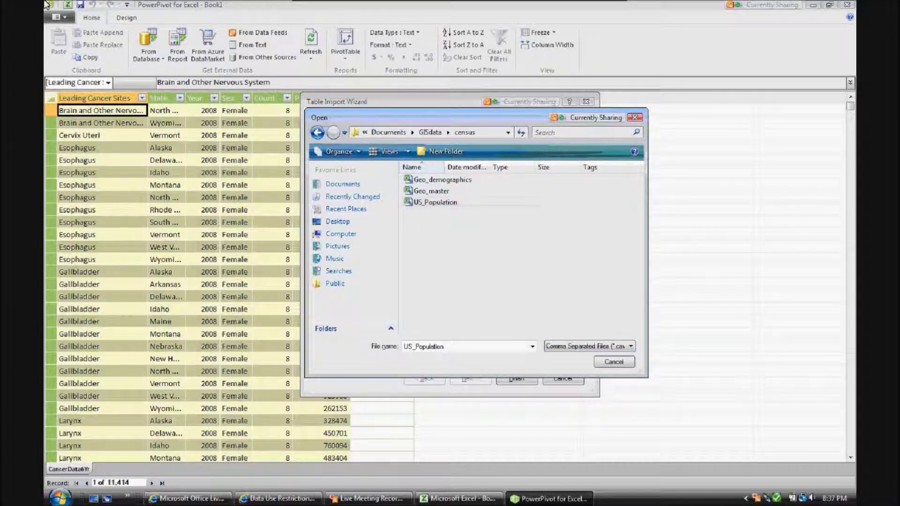
pyautogui.press('Return')
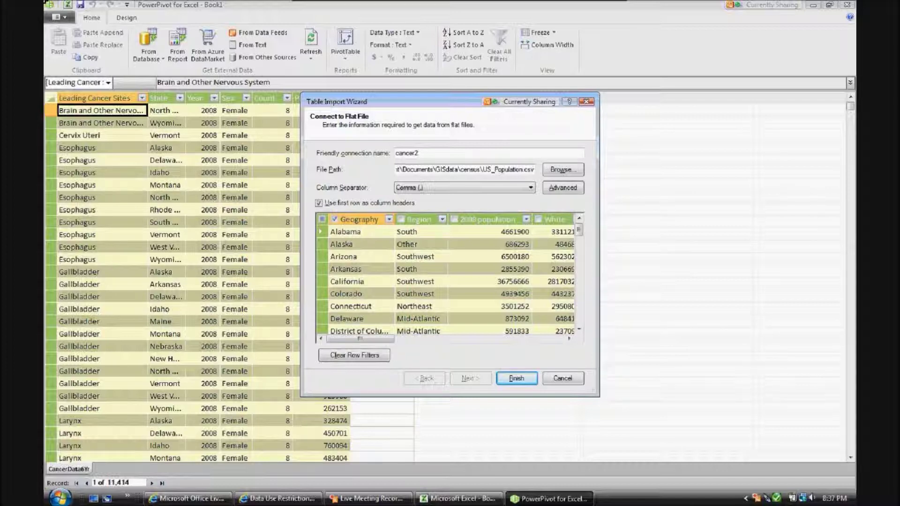
pyautogui.press('Return')
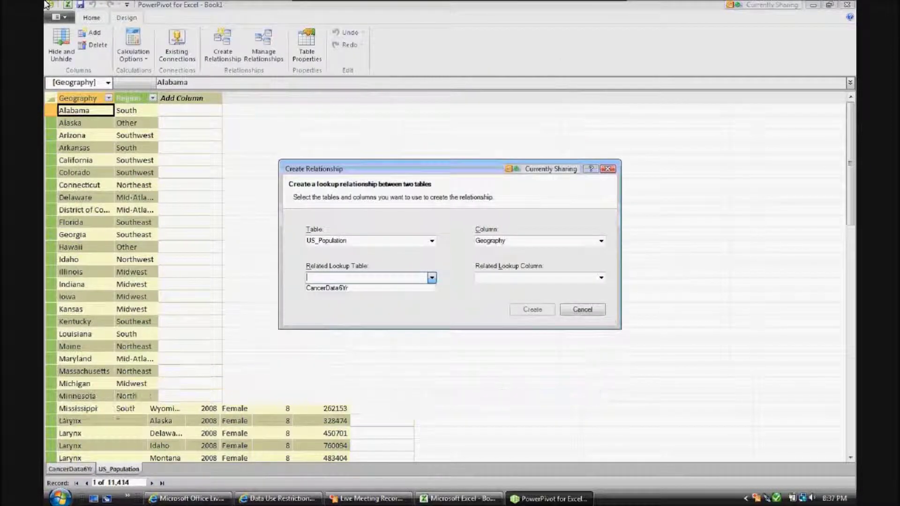
# Create a relationship from the Geography column of US_Population to the State column of the CancerData6Yr lookup table
pyautogui.click(327, 287)
pyautogui.click(601, 278)
pyautogui.click(484, 295)
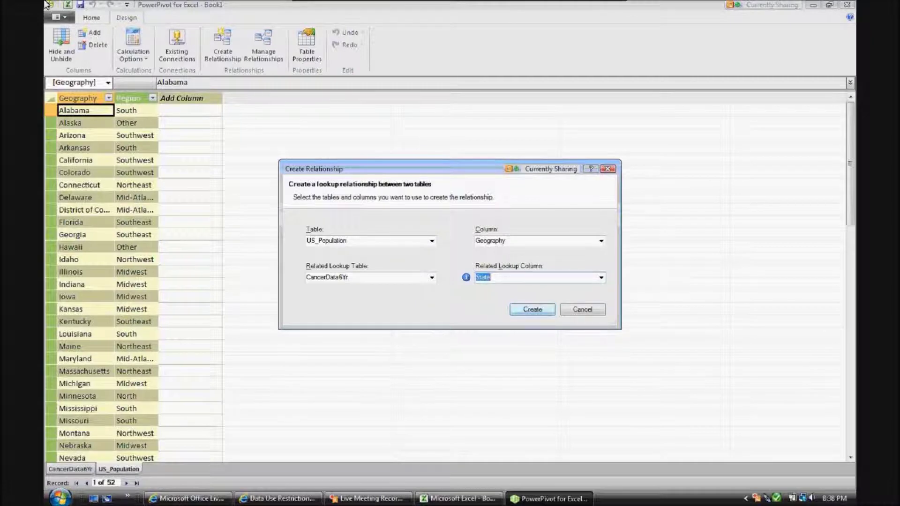
pyautogui.press('Return')
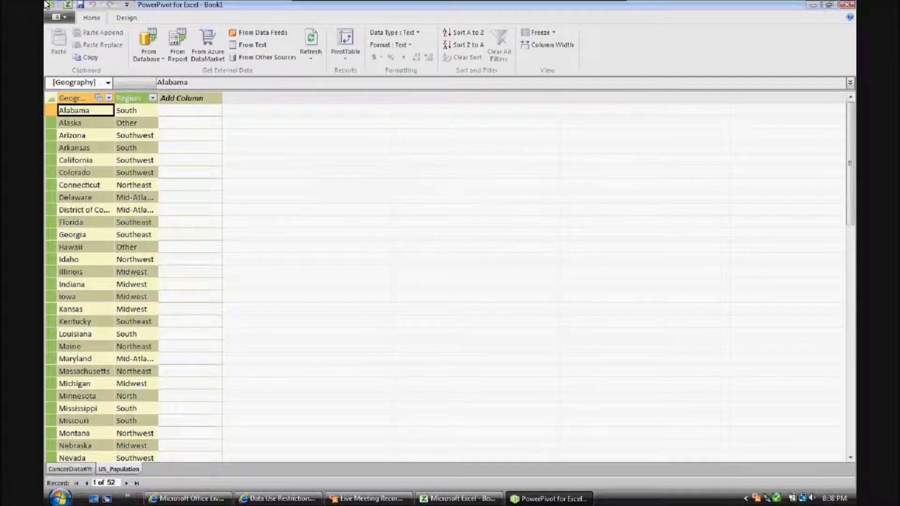
# Insert a PivotChart on a new worksheet, with Count as the value and Leading Cancer Sites on the axis
pyautogui.click(345, 54)
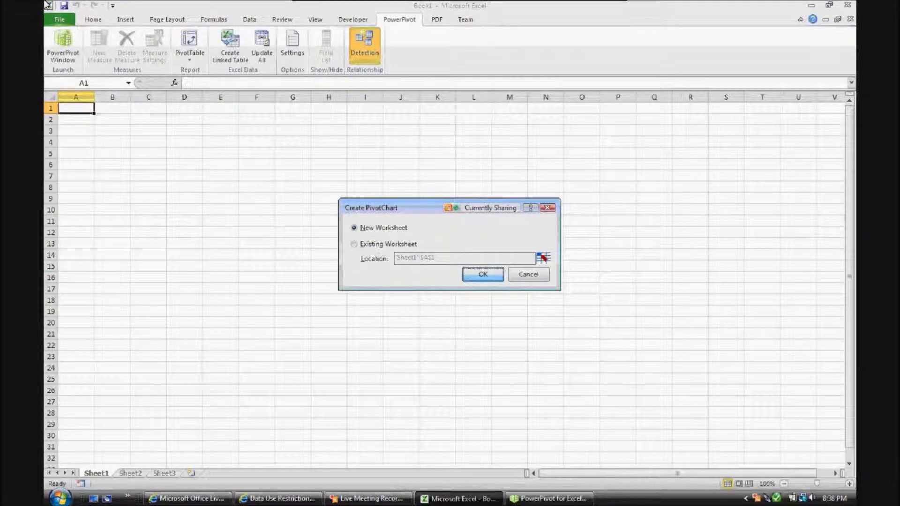
pyautogui.press('Return')
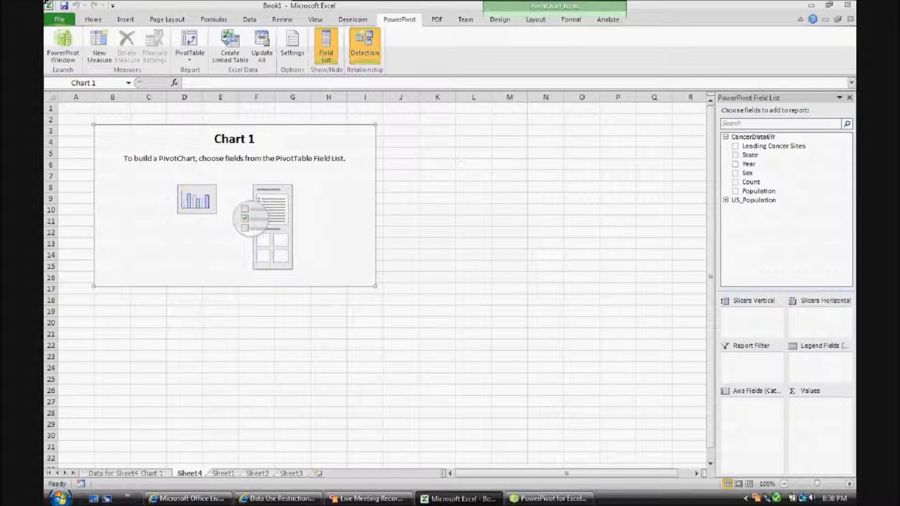
pyautogui.click(725, 200)
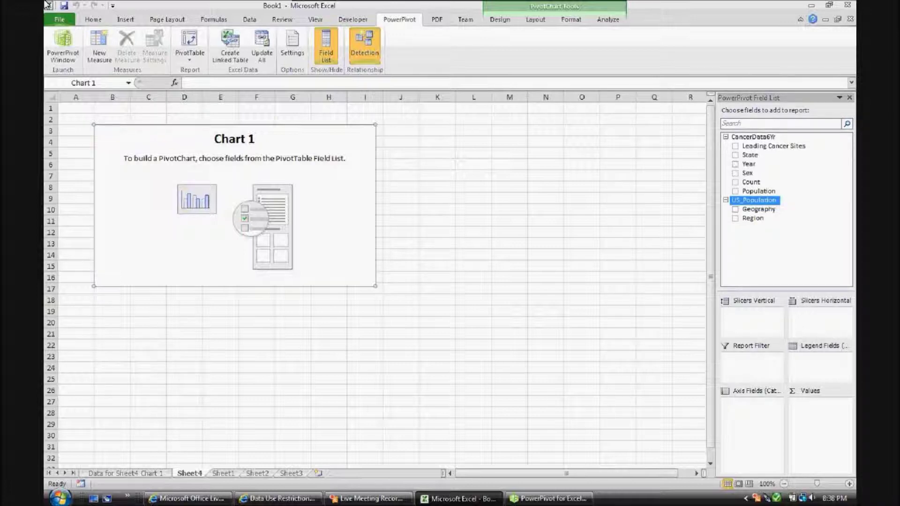
pyautogui.moveTo(750, 182); pyautogui.dragTo(820, 404)
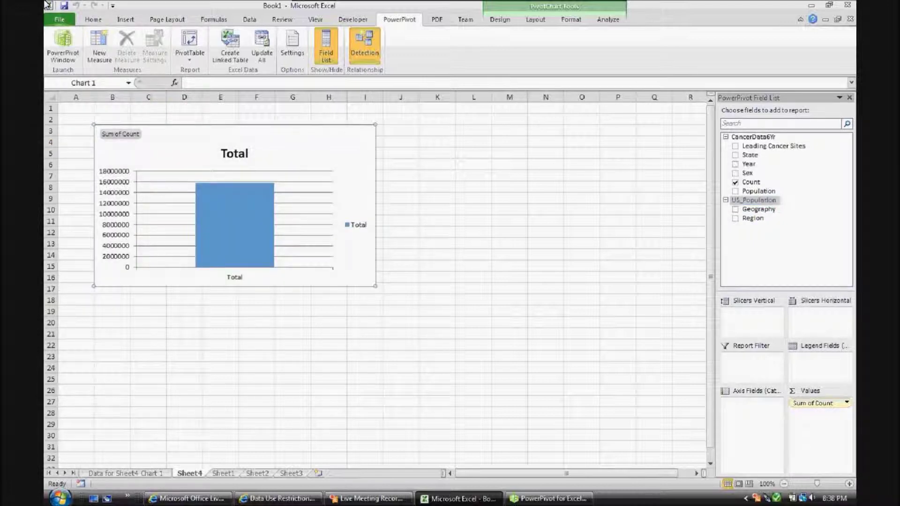
pyautogui.click(754, 200)
pyautogui.moveTo(752, 218); pyautogui.dragTo(752, 404)
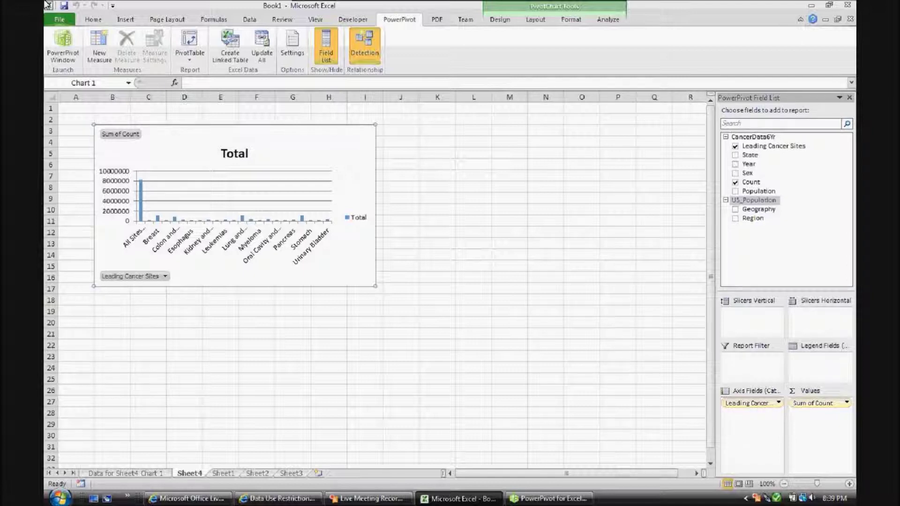
# Filter the chart's Leading Cancer Sites axis to exclude All Sites Combined
pyautogui.click(752, 403)
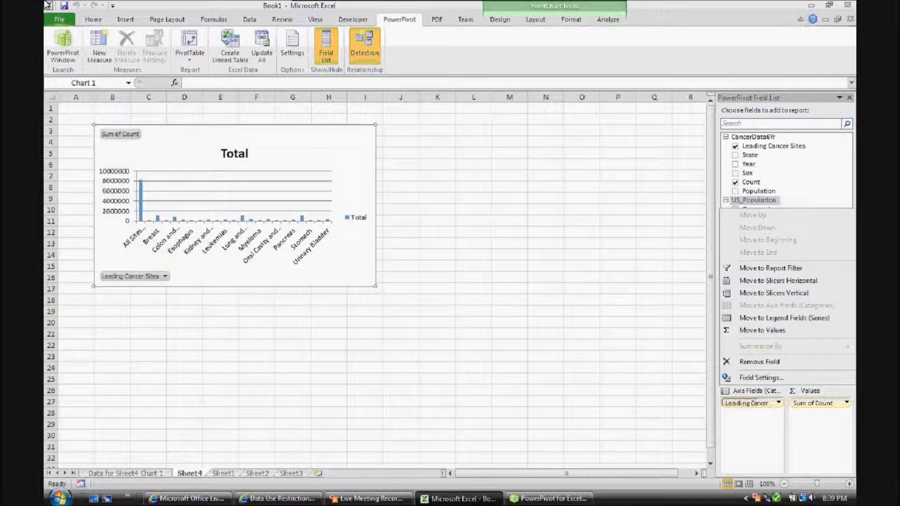
pyautogui.click(759, 378)
pyautogui.click(134, 276)
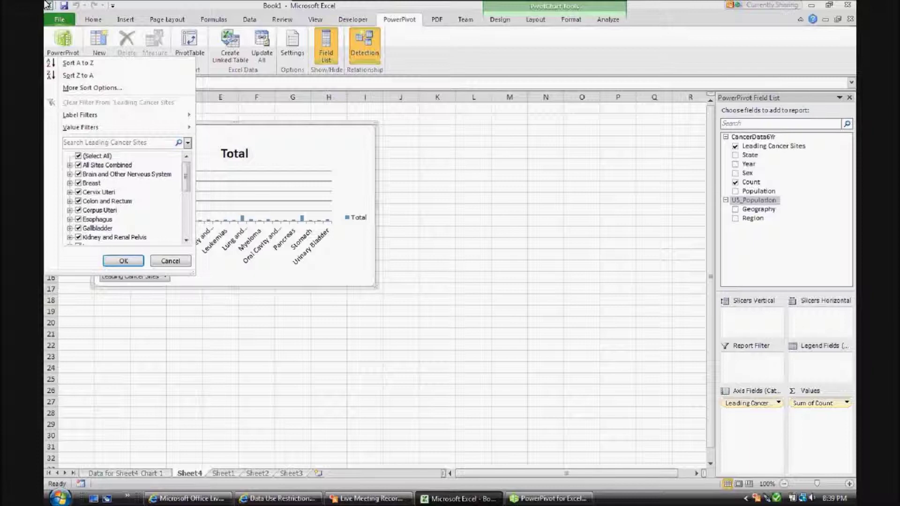
pyautogui.click(78, 165)
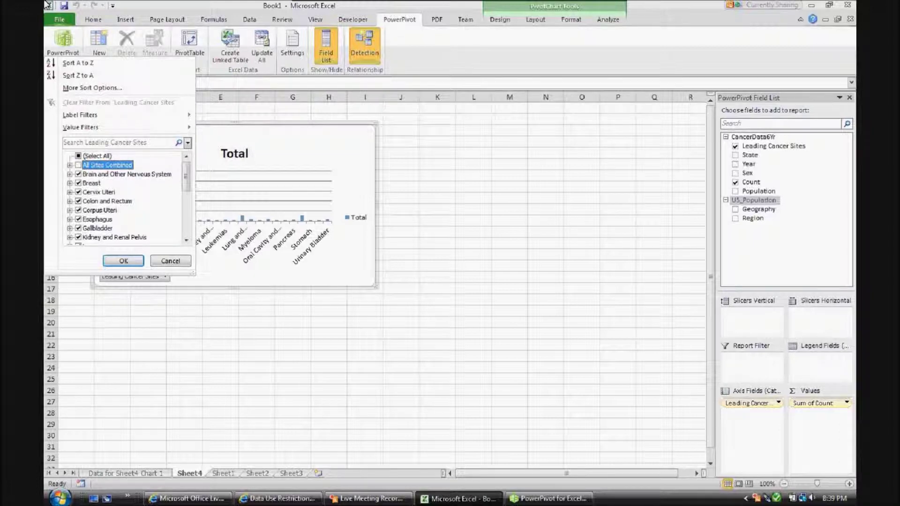
pyautogui.click(123, 261)
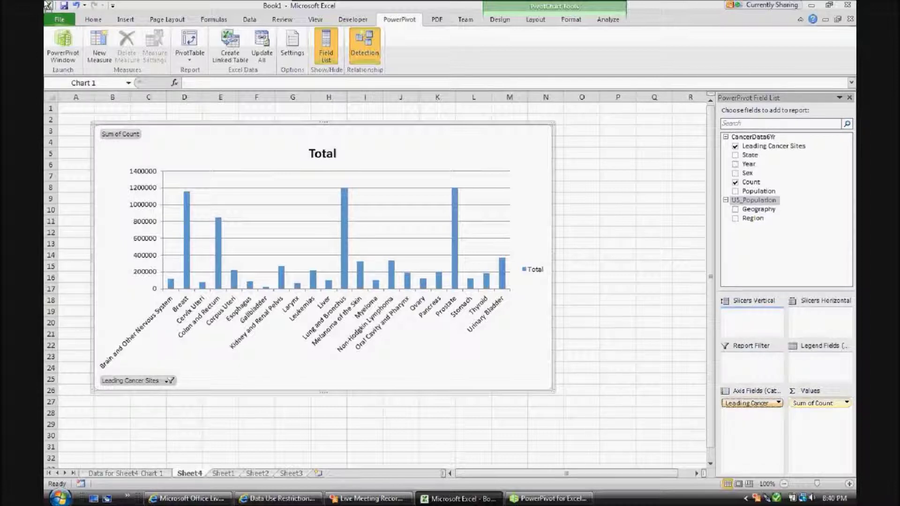
# Turn Leading Cancer Sites into a vertical slicer and select every site except All Sites Combined
pyautogui.moveTo(751, 403); pyautogui.dragTo(751, 314)
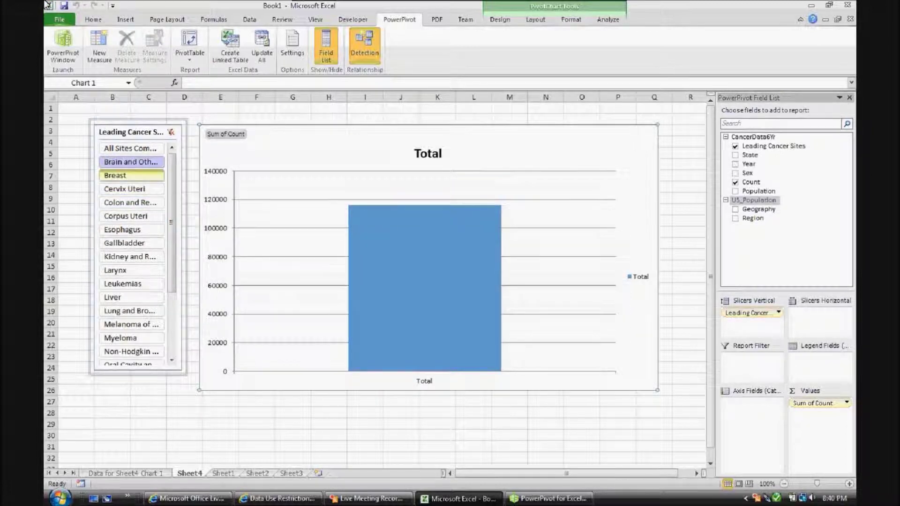
pyautogui.keyDown('ctrl'); pyautogui.click(131, 176); pyautogui.keyUp('ctrl')
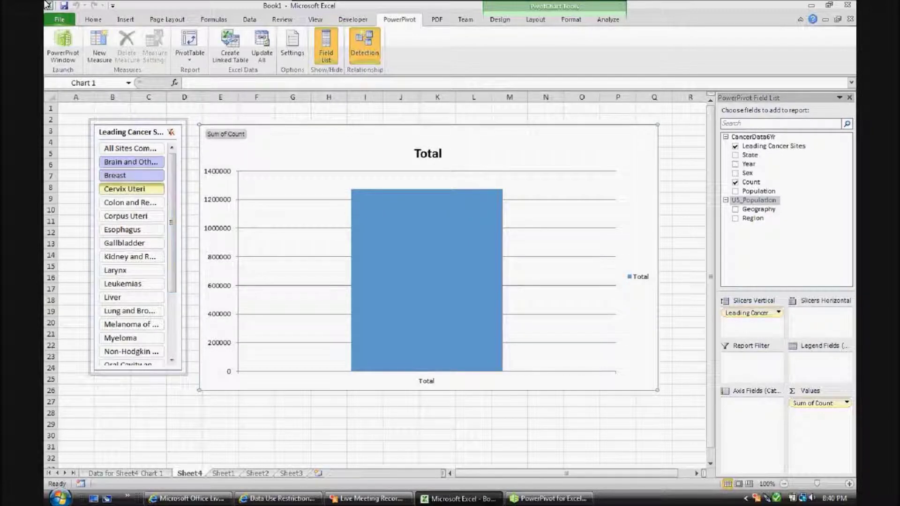
pyautogui.keyDown('ctrl'); pyautogui.click(131, 189); pyautogui.keyUp('ctrl')
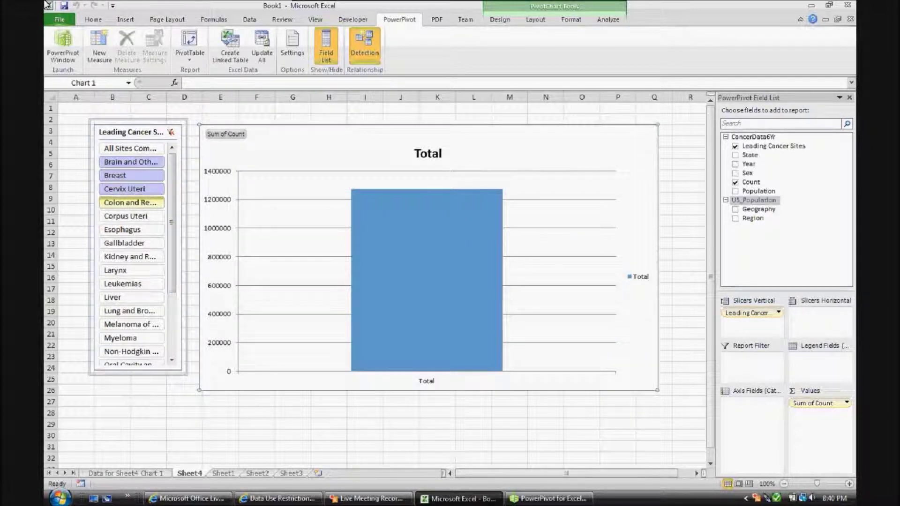
pyautogui.keyDown('ctrl'); pyautogui.click(131, 202); pyautogui.keyUp('ctrl')
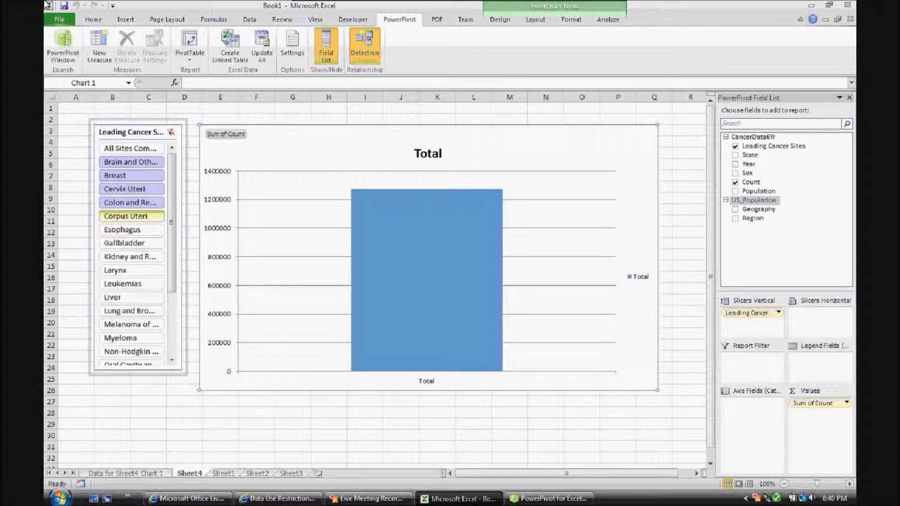
pyautogui.moveTo(132, 216); pyautogui.dragTo(131, 351)
pyautogui.click(172, 323)
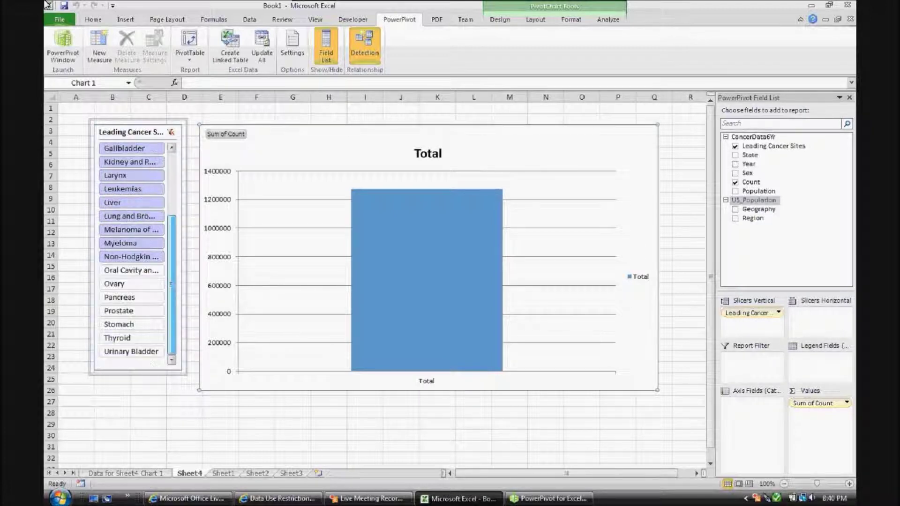
pyautogui.keyDown('shift'); pyautogui.click(131, 352); pyautogui.keyUp('shift')
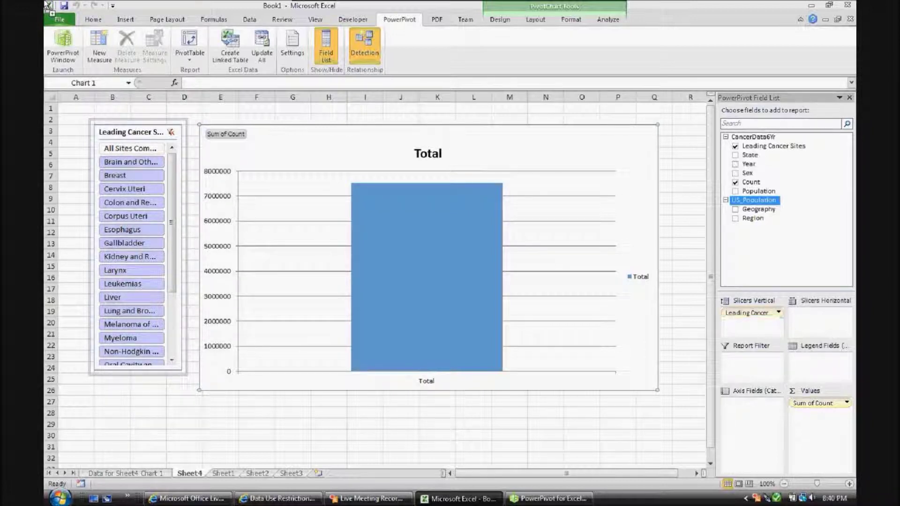
# Add Year to the chart's axis categories and group the years by Sex
pyautogui.moveTo(752, 318); pyautogui.dragTo(752, 406)
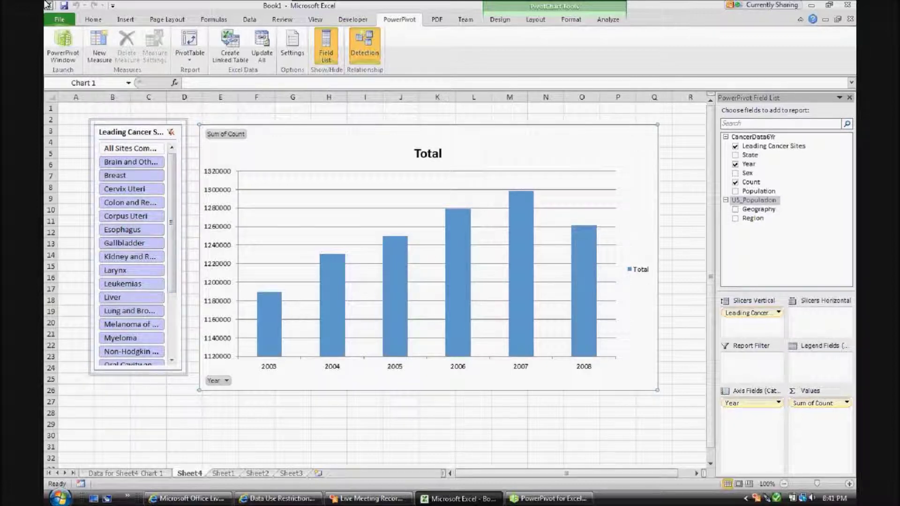
pyautogui.click(753, 200)
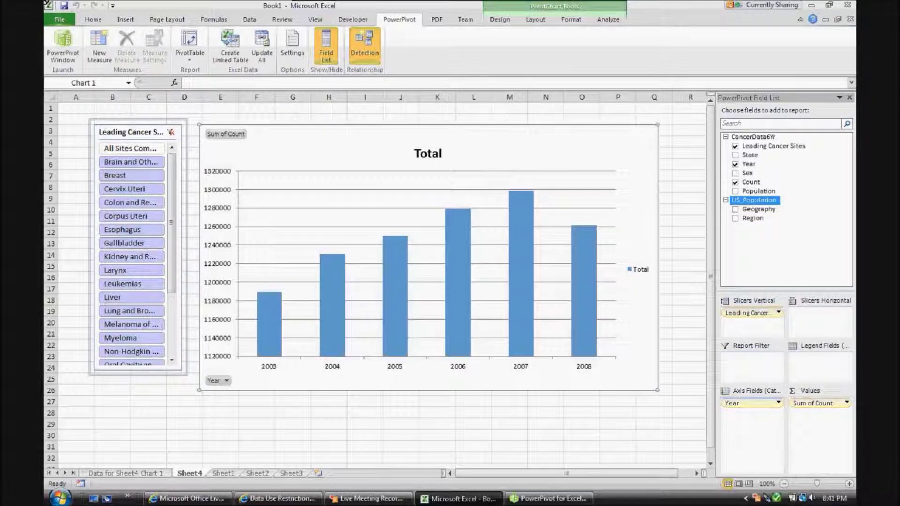
pyautogui.moveTo(748, 173); pyautogui.dragTo(752, 401)
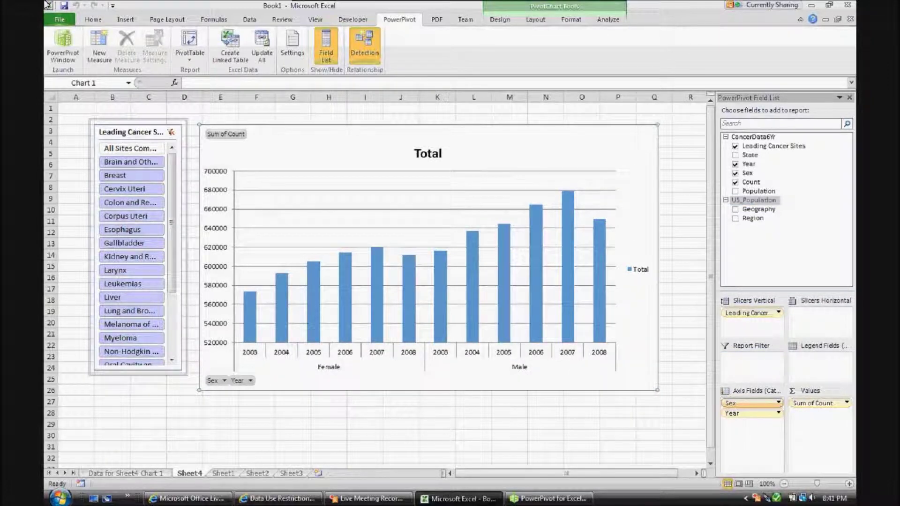
# Put Year on the chart axis with Sex as the legend series, and change the chart to a line chart with markers
pyautogui.moveTo(750, 403); pyautogui.dragTo(751, 418)
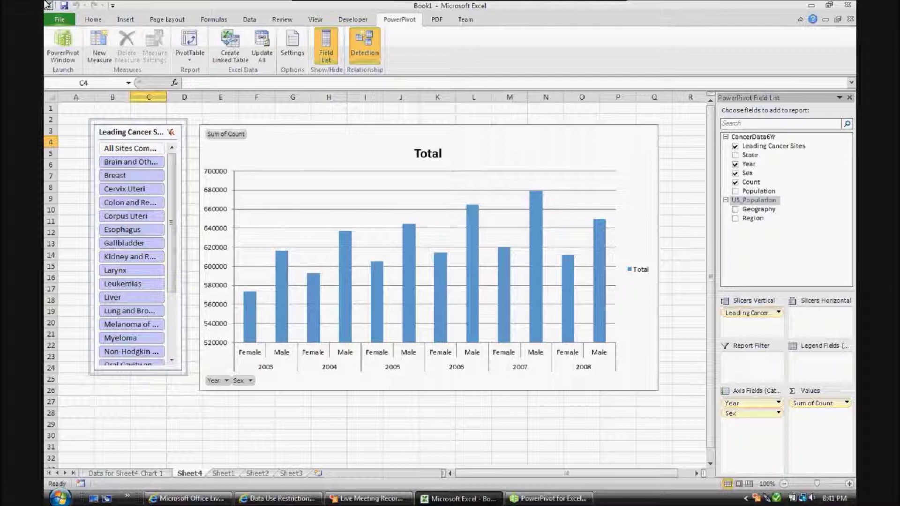
pyautogui.moveTo(750, 413); pyautogui.dragTo(820, 356)
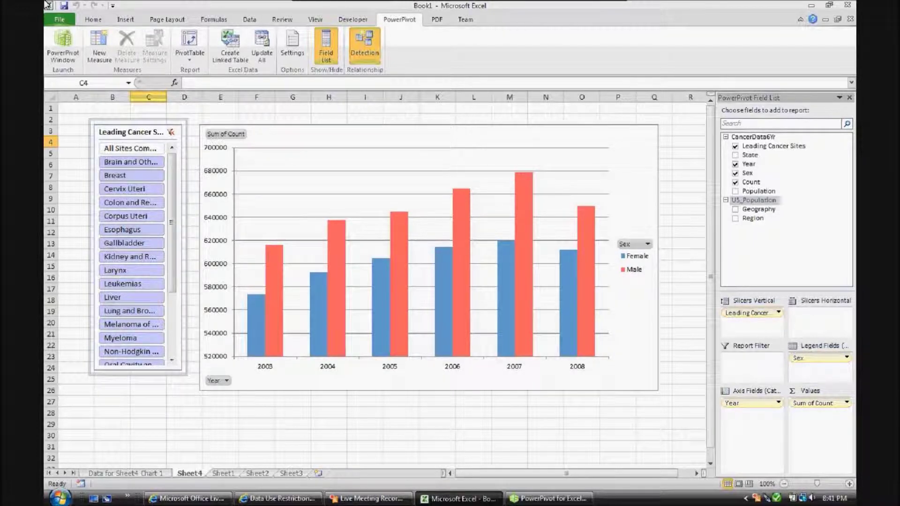
pyautogui.click(453, 137)
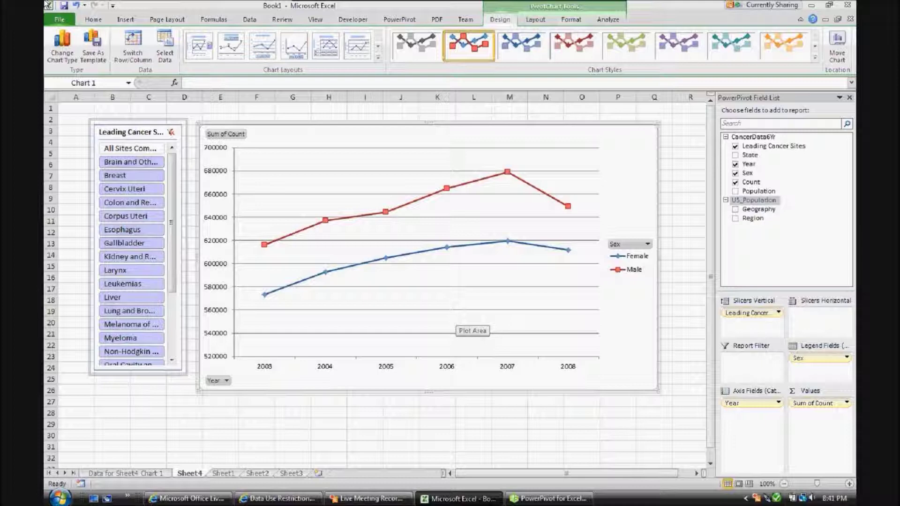
# Try adding a trendline and error bars to the line chart
pyautogui.click(535, 19)
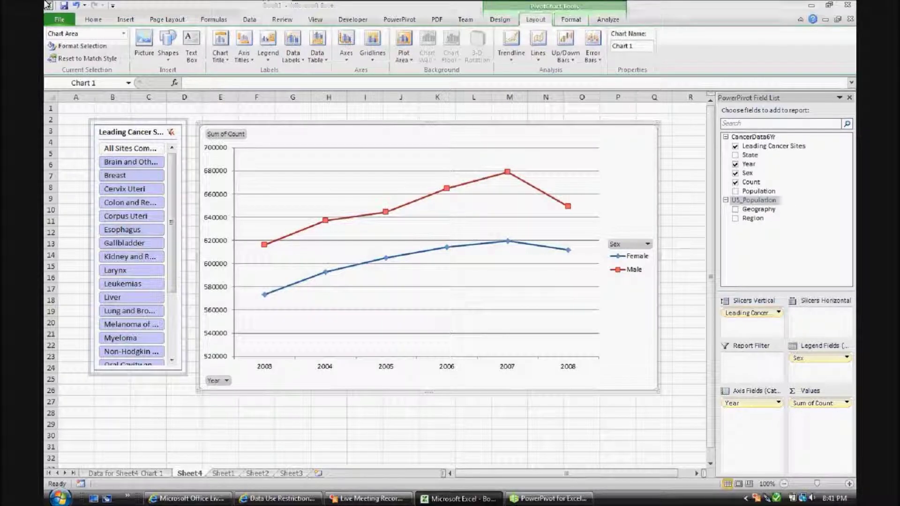
pyautogui.click(511, 47)
pyautogui.press('Return')
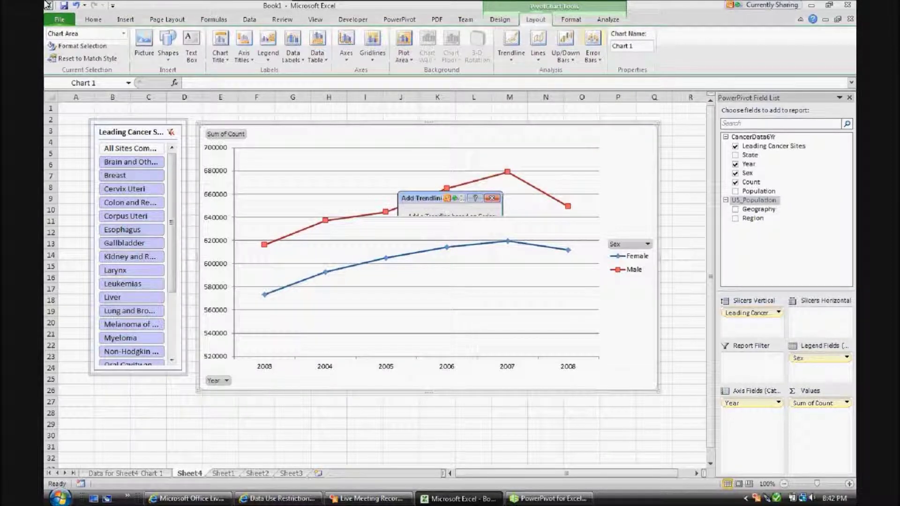
pyautogui.click(592, 47)
pyautogui.click(647, 134)
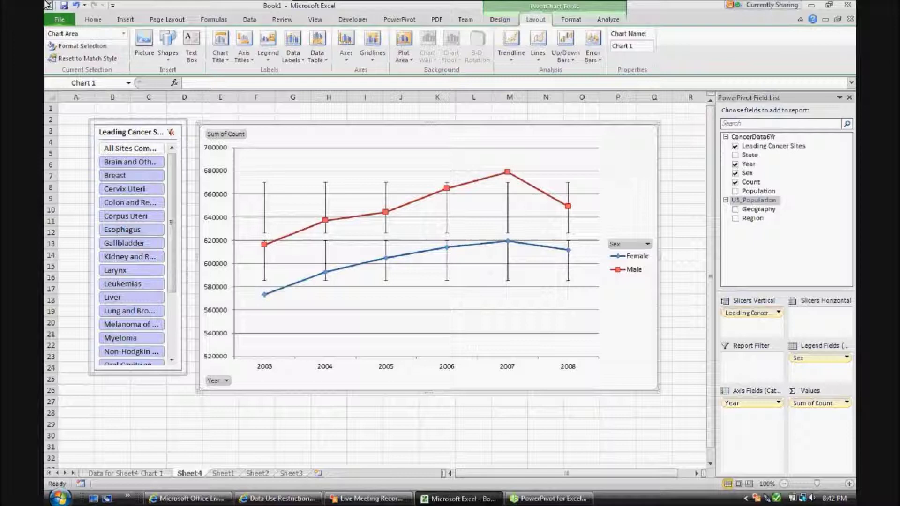
# Filter the chart to the first individual cancer site, Brain and Other, and reselect every site except All Sites Combined
pyautogui.click(131, 161)
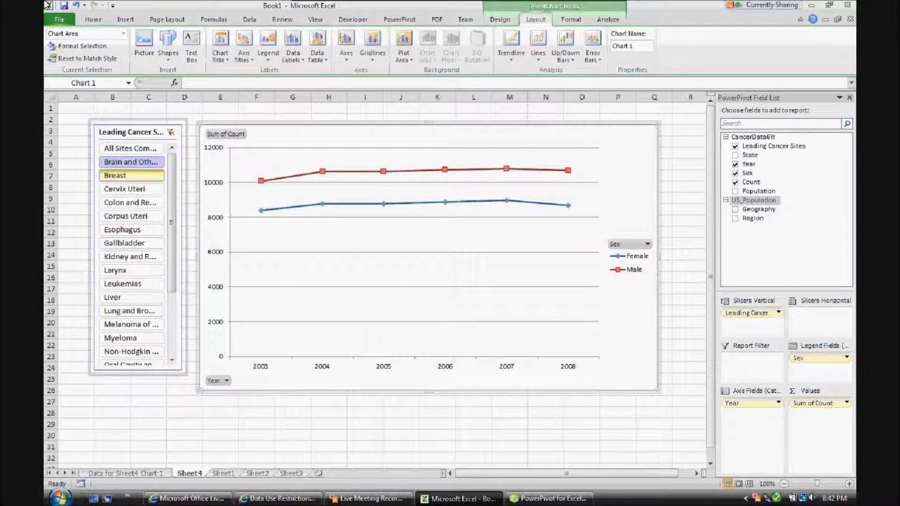
pyautogui.moveTo(131, 176); pyautogui.dragTo(131, 338)
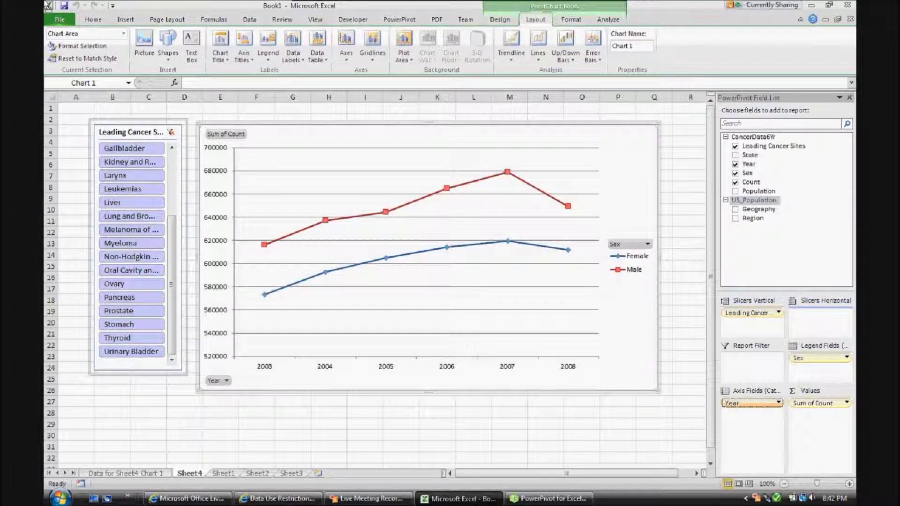
# Move Year from the chart axis to a horizontal slicer, try several year selections, and filter the chart to 2008
pyautogui.moveTo(751, 402); pyautogui.dragTo(820, 313)
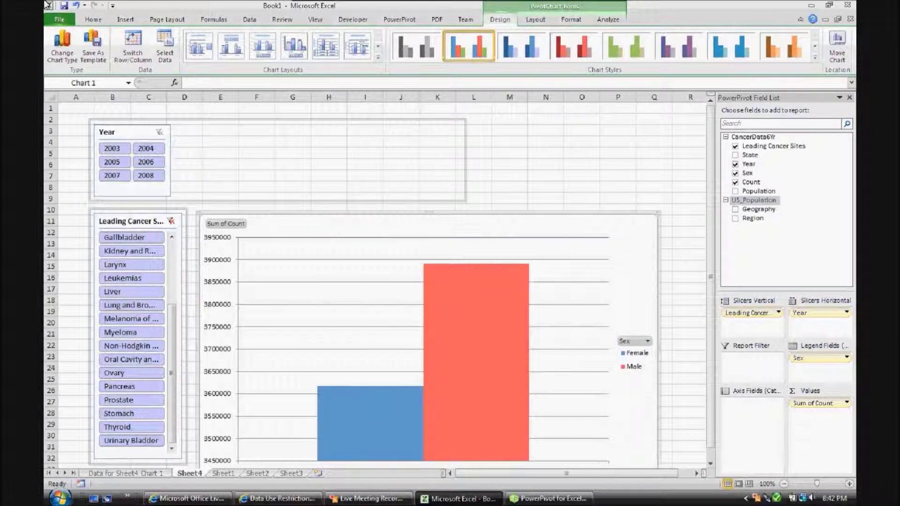
pyautogui.scroll(-1, 382, 281)
pyautogui.click(148, 153)
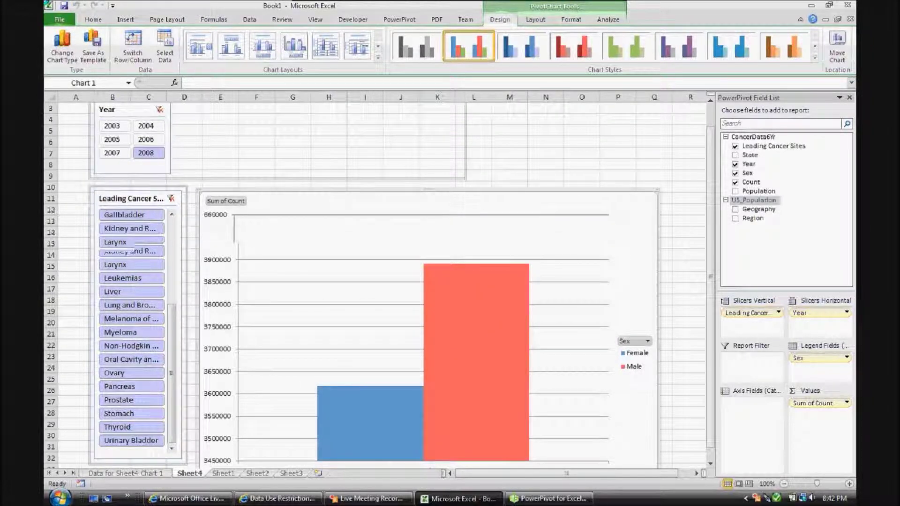
pyautogui.click(114, 152)
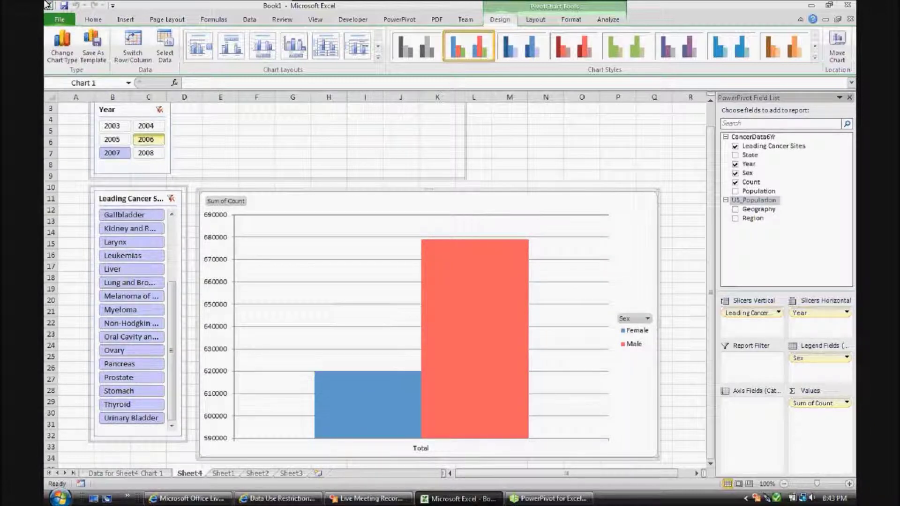
pyautogui.keyDown('ctrl'); pyautogui.click(148, 153); pyautogui.keyUp('ctrl')
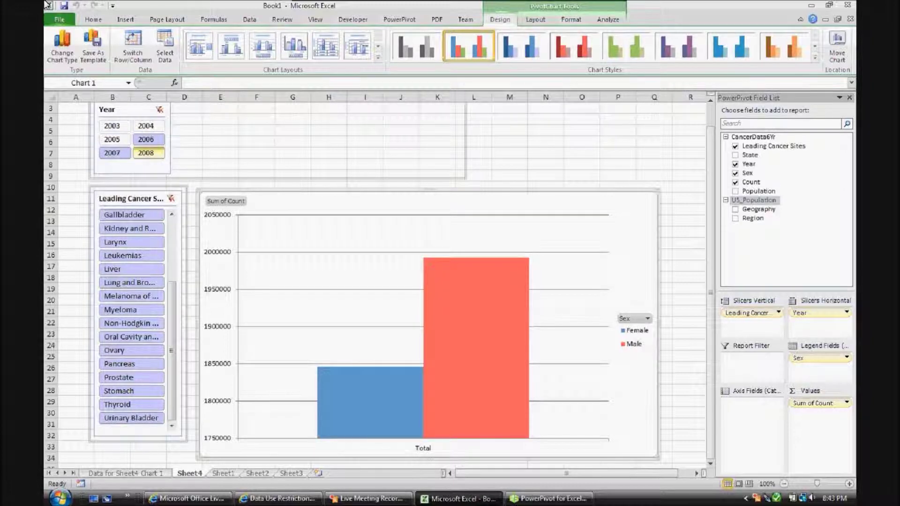
pyautogui.click(148, 153)
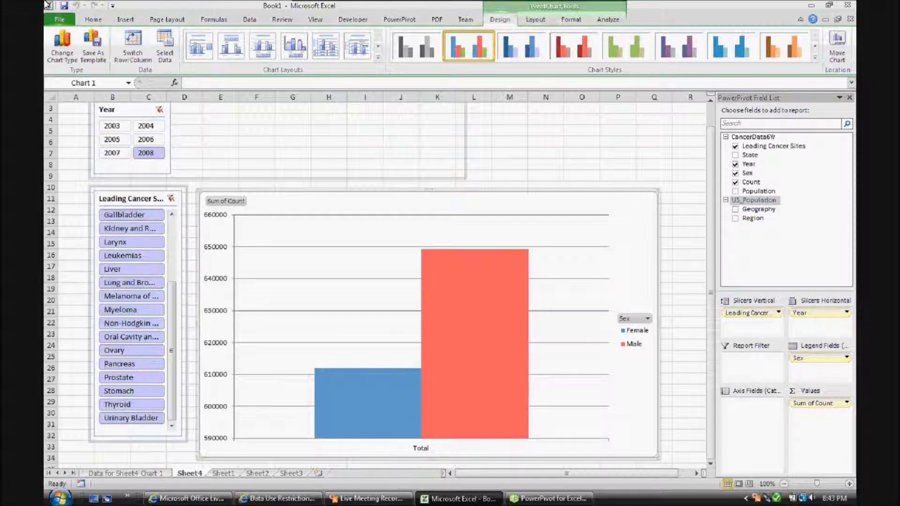
# Place State on the chart axis and add Region as a horizontal slicer filtered to North
pyautogui.moveTo(753, 218); pyautogui.dragTo(752, 402)
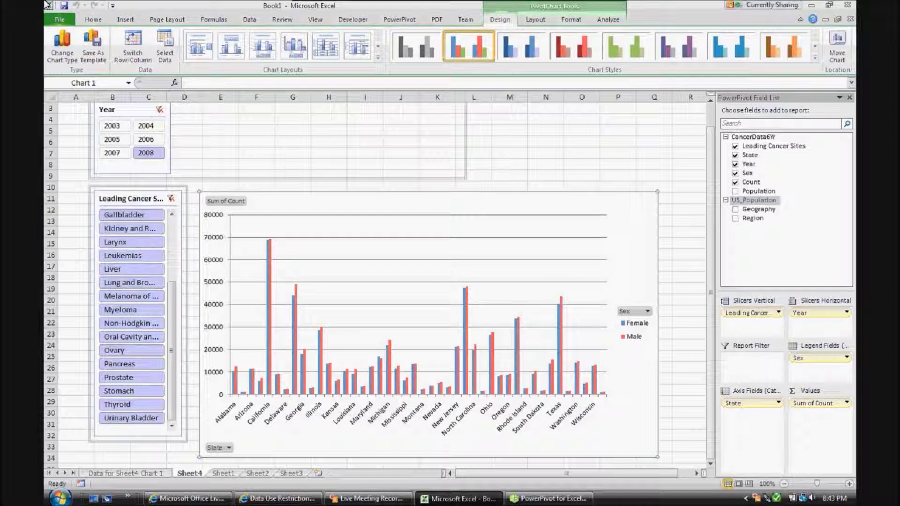
pyautogui.moveTo(752, 218); pyautogui.dragTo(820, 321)
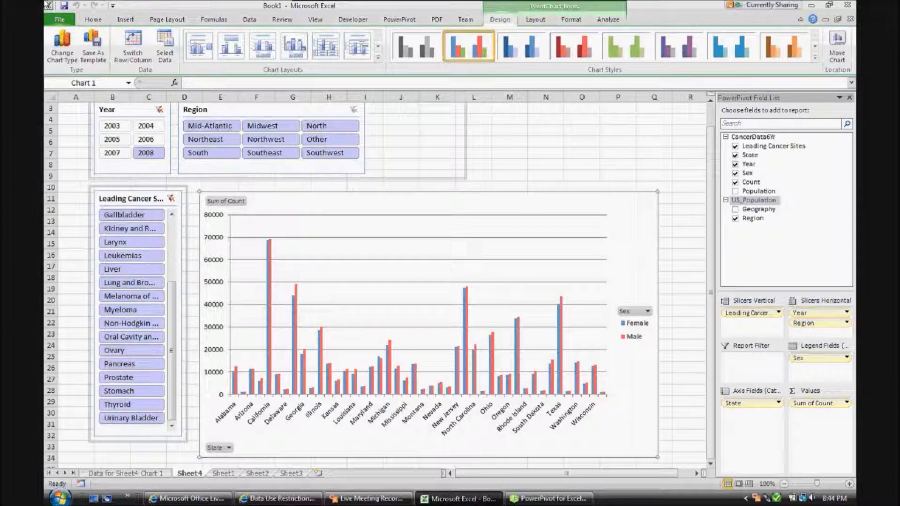
pyautogui.click(210, 126)
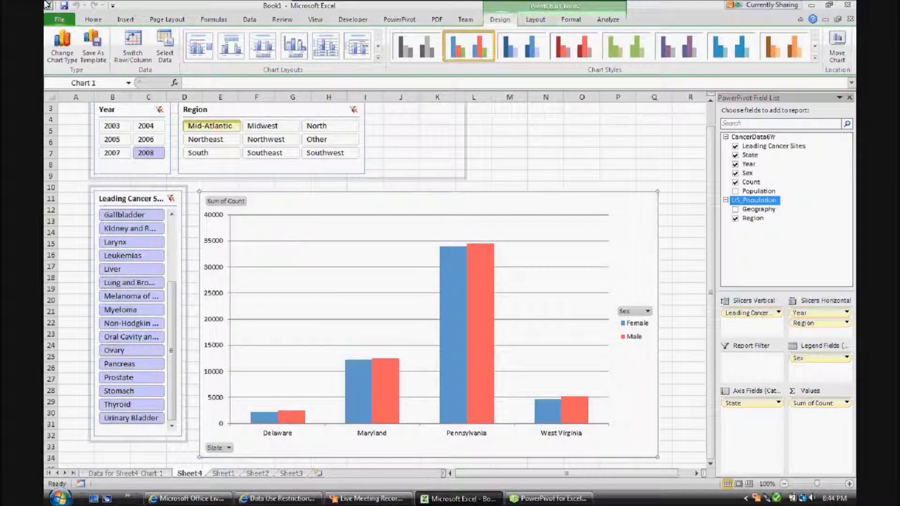
pyautogui.click(330, 126)
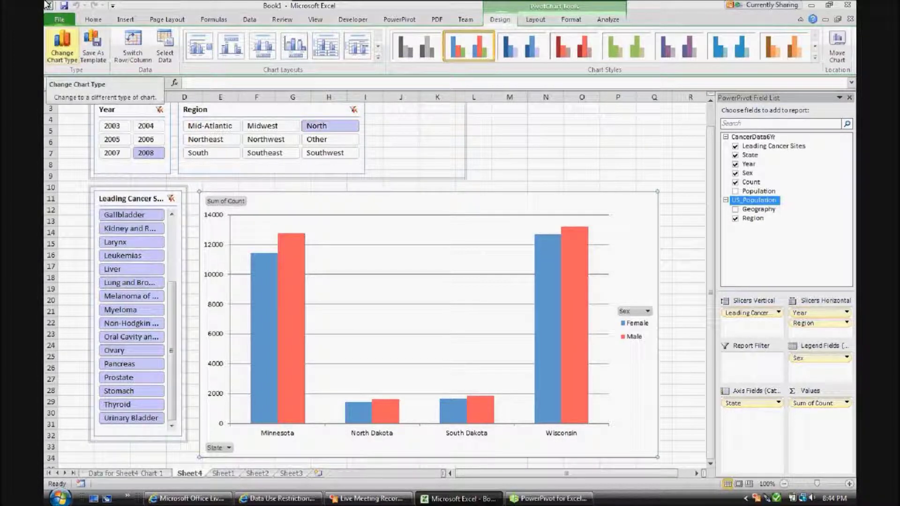
# Change the chart to 100% stacked columns and swap its fields, with Sex on the axis and State in the legend
pyautogui.click(62, 47)
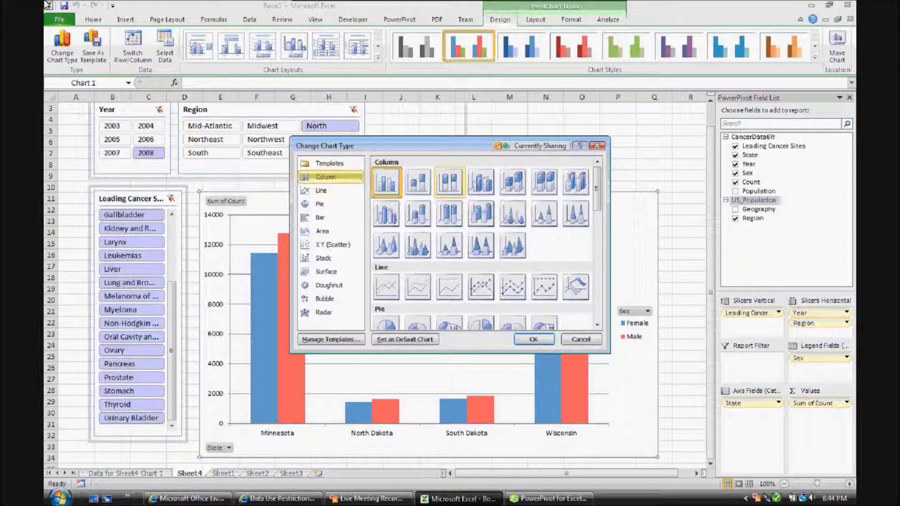
pyautogui.doubleClick(449, 182)
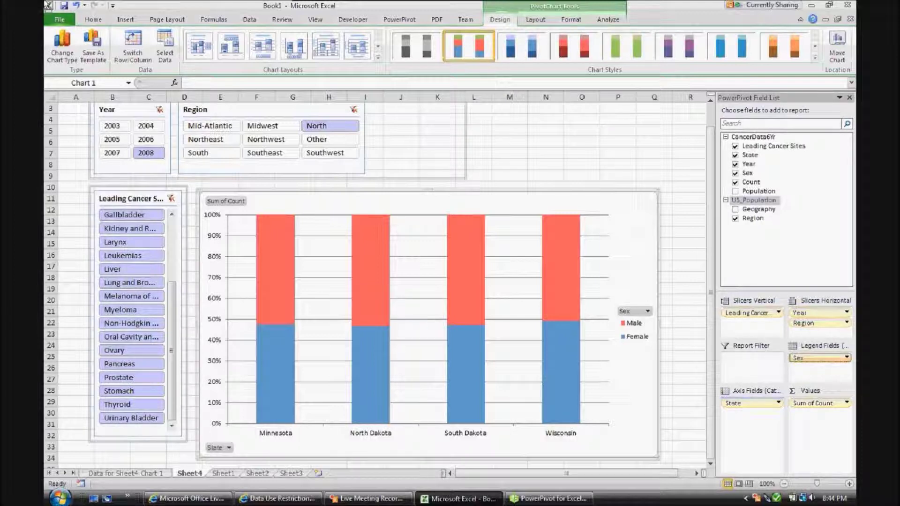
pyautogui.moveTo(819, 358); pyautogui.dragTo(752, 399)
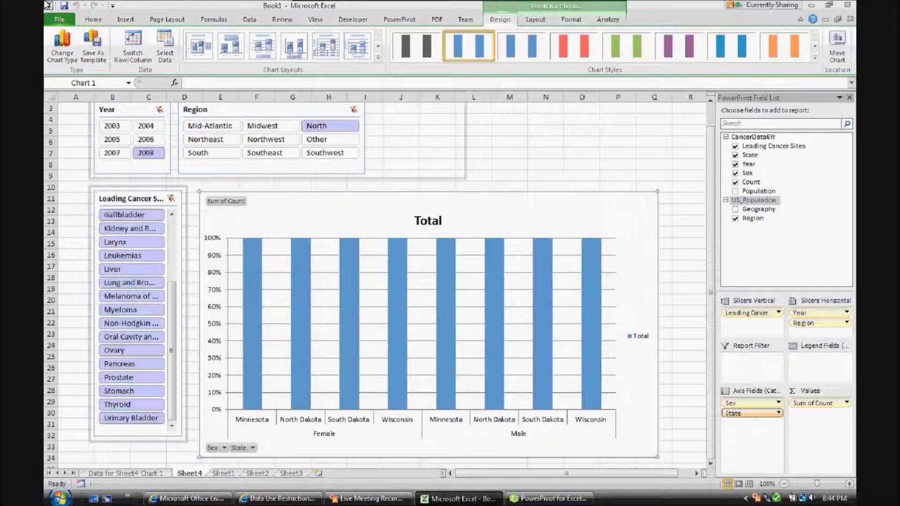
pyautogui.moveTo(752, 413); pyautogui.dragTo(819, 357)
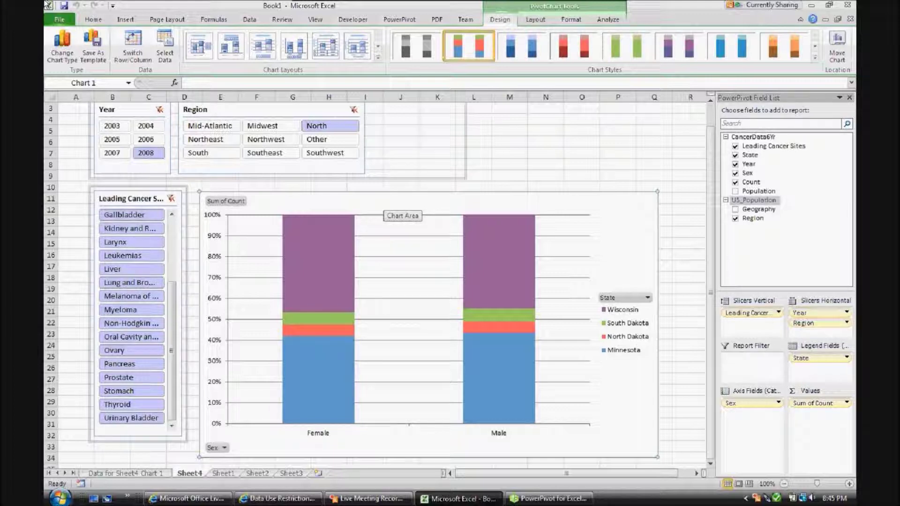
# Change the chart type to clustered column
pyautogui.hotkey('alt', 'j')
pyautogui.press('c')
pyautogui.press('c')
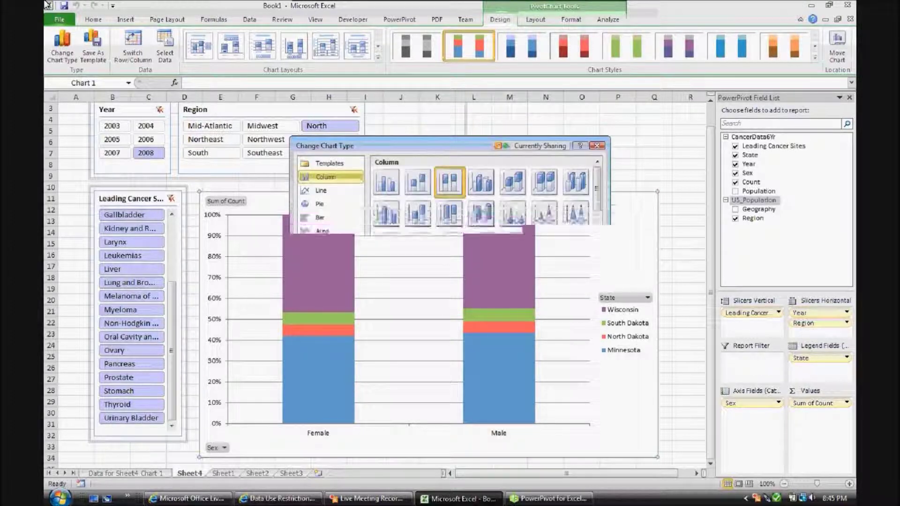
pyautogui.doubleClick(386, 182)
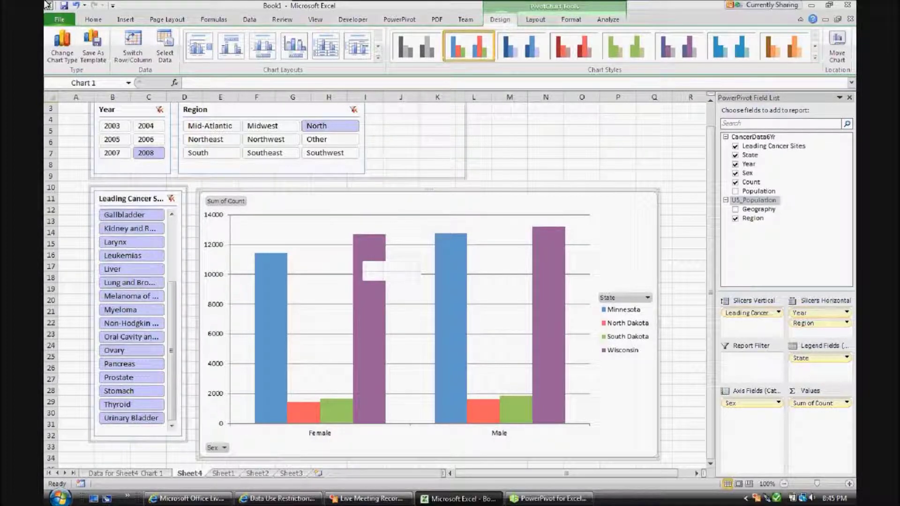
# Add Population to the chart values and start a new measure named Rate per 100k in the CancerData6Yr table
pyautogui.click(735, 191)
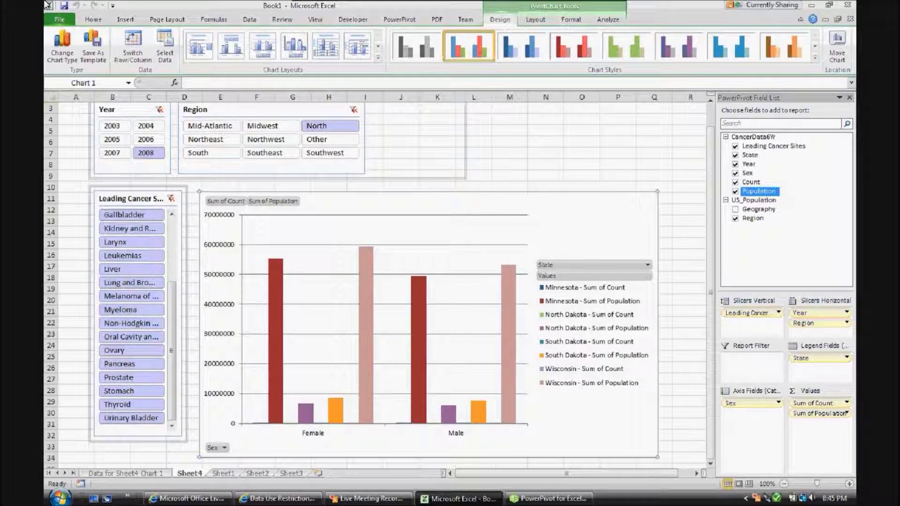
pyautogui.click(398, 19)
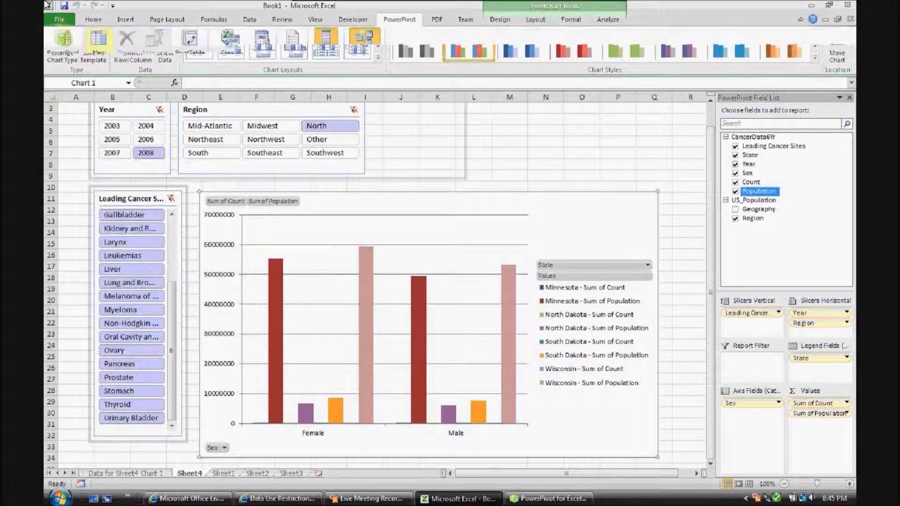
pyautogui.click(99, 44)
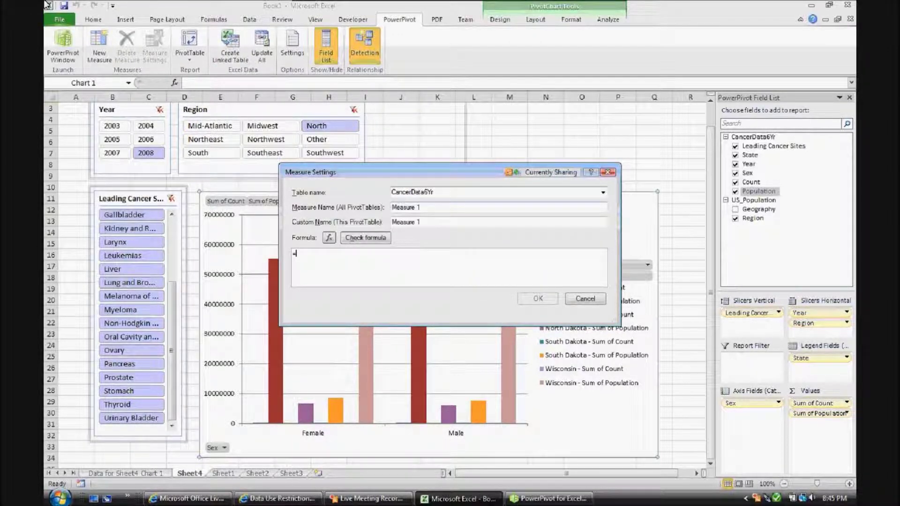
pyautogui.tripleClick(406, 207)
pyautogui.write('Rate per 100k')
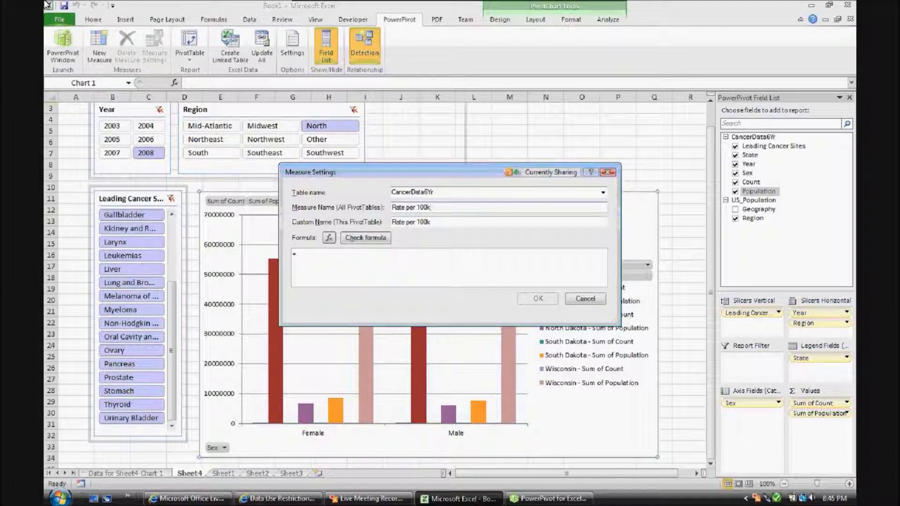
# Define the measure's formula as =([Sum of Count]/[Sum of Population])*100000 and create the measure
pyautogui.click(296, 253)
pyautogui.write('(')
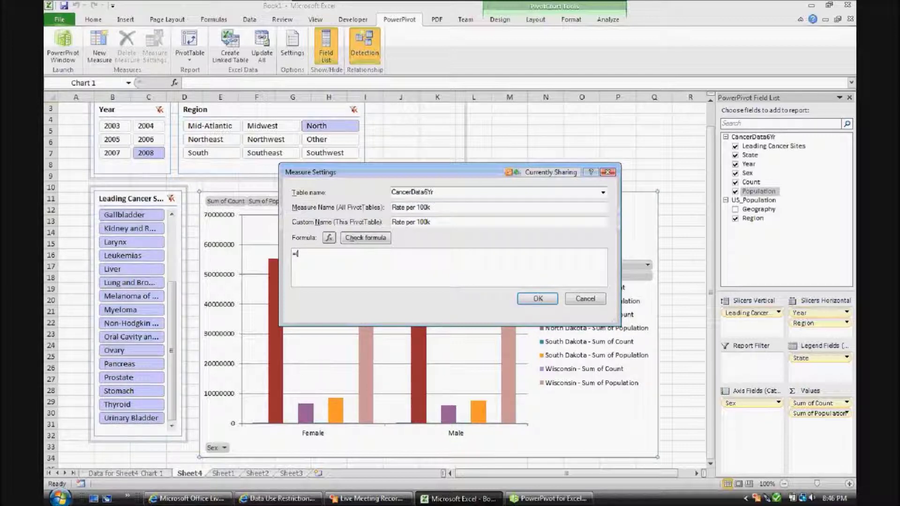
pyautogui.write('[')
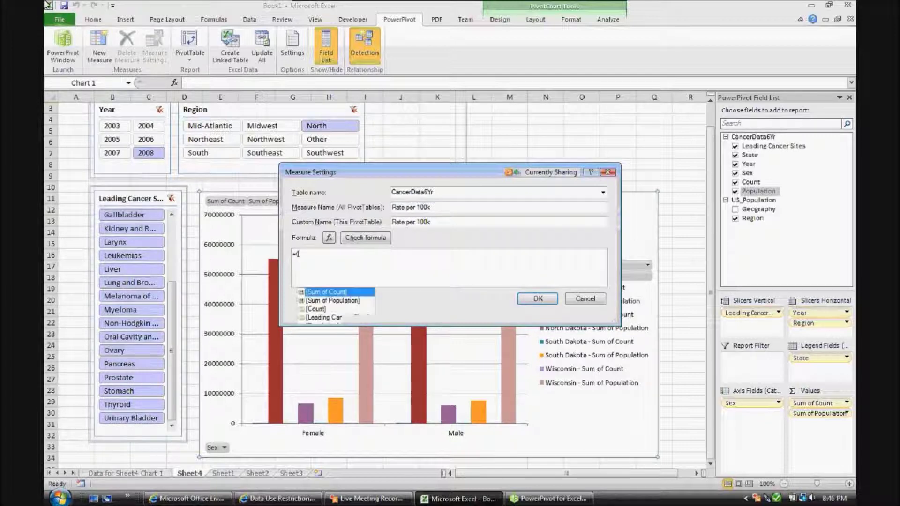
pyautogui.write('/ [')
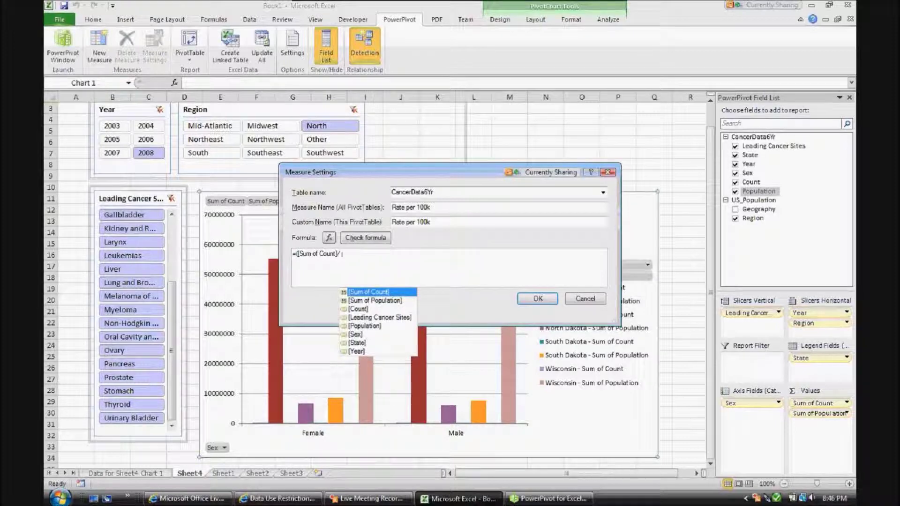
pyautogui.press('Down')
pyautogui.press('Tab')
pyautogui.write(')')
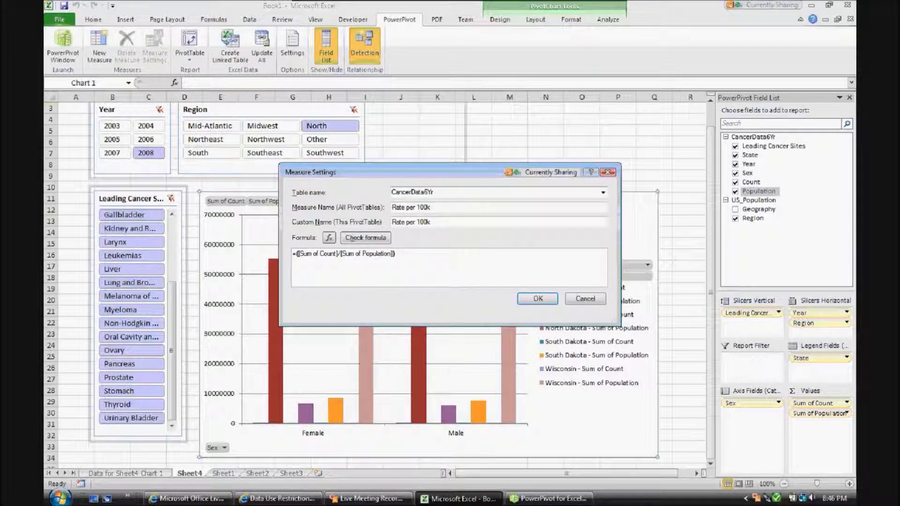
pyautogui.write('*100000')
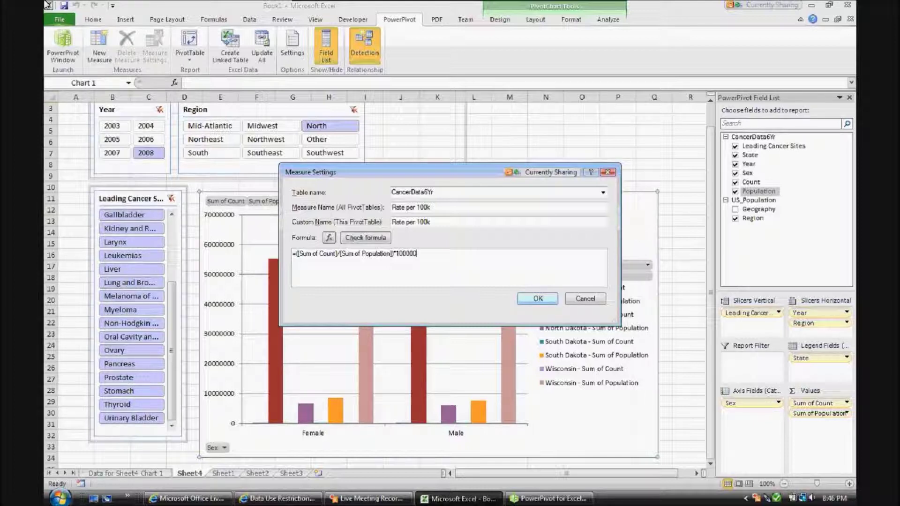
pyautogui.press('Return')
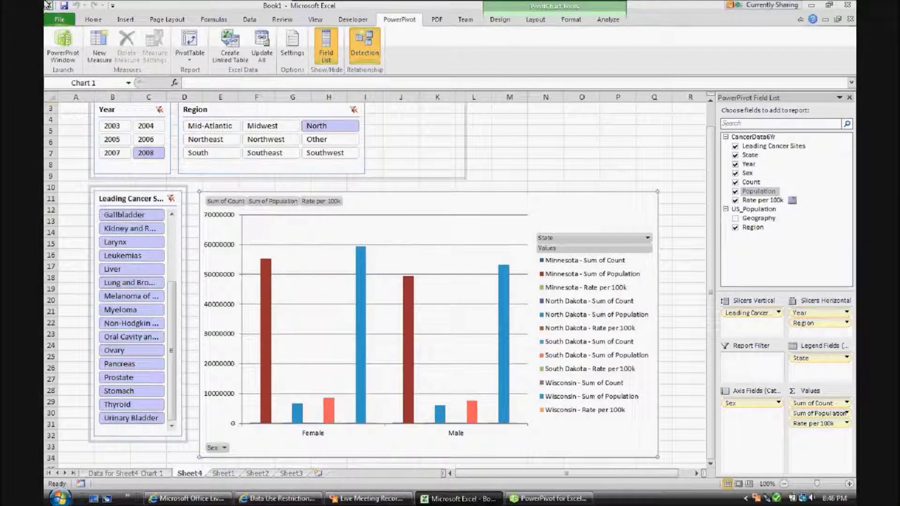
# Put State back on the chart axis and remove Sex from the chart
pyautogui.click(751, 403)
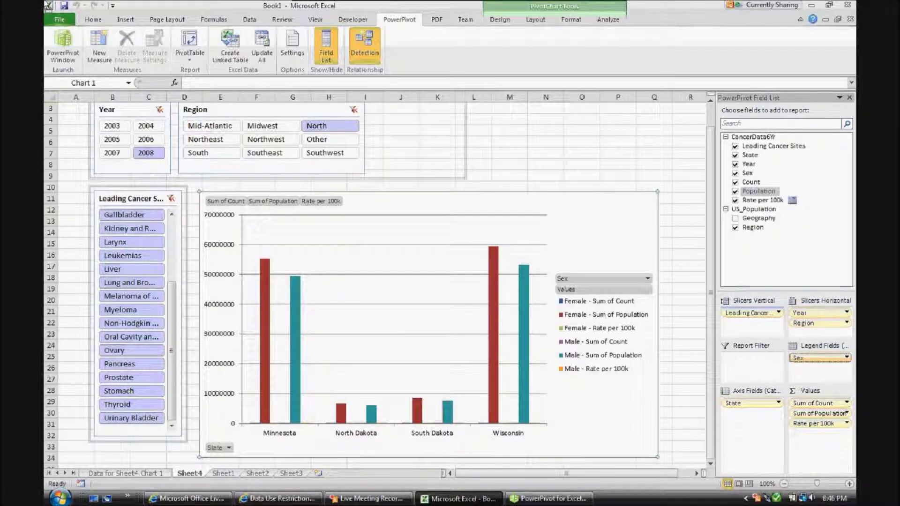
pyautogui.moveTo(820, 357); pyautogui.dragTo(605, 347)
pyautogui.click(605, 345)
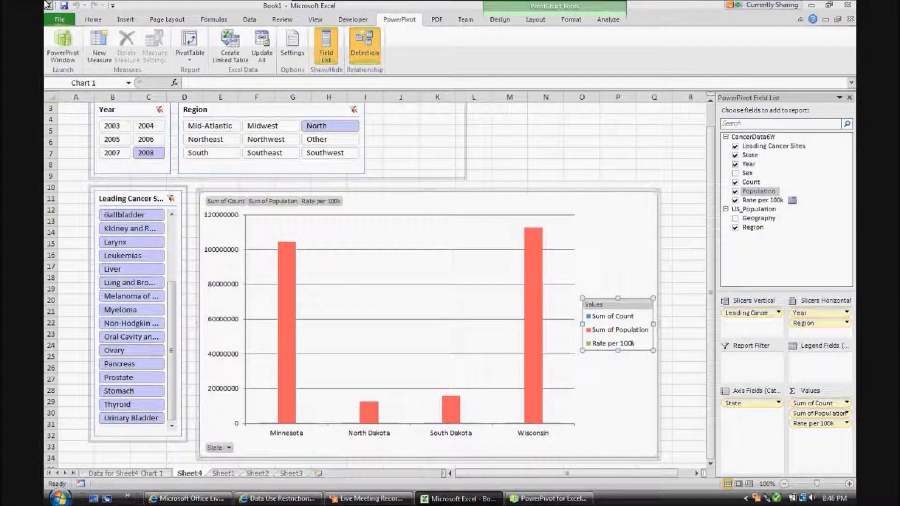
# Remove Population from the chart and plot Rate per 100k as a line on the secondary axis
pyautogui.click(735, 192)
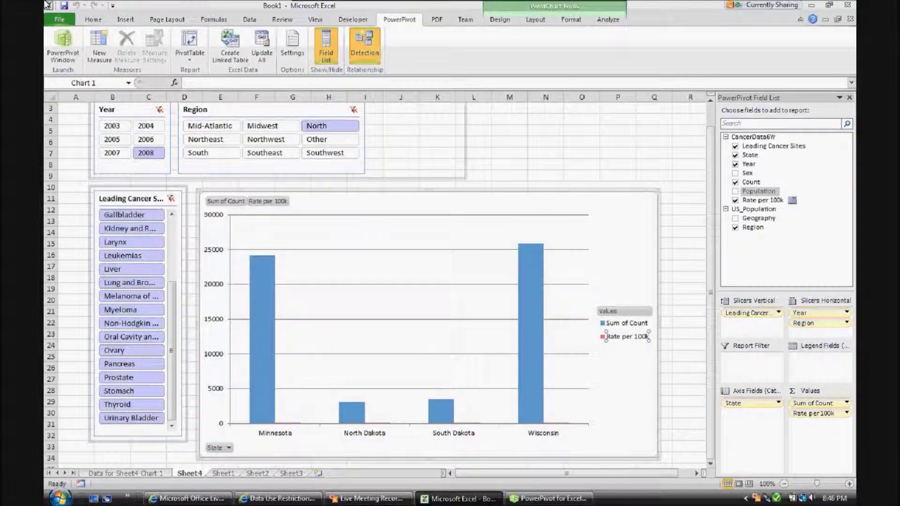
pyautogui.rightClick(621, 337)
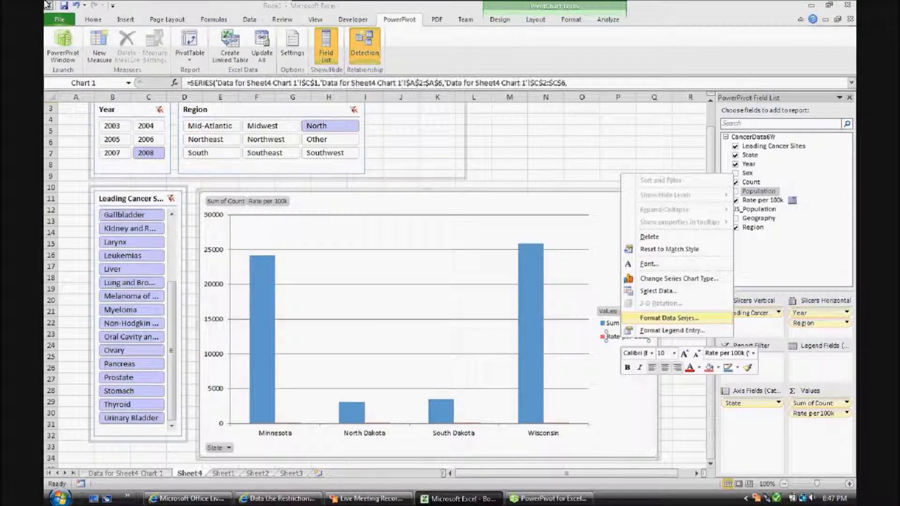
pyautogui.click(669, 318)
pyautogui.click(397, 247)
pyautogui.click(560, 384)
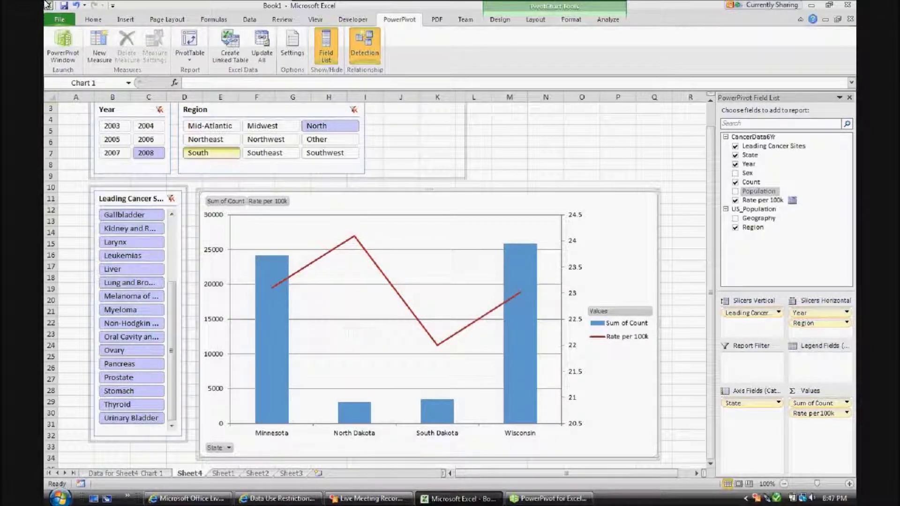
# Compare the Mid-Atlantic, Northeast and South regions in turn on the chart, and filter the year to 2006
pyautogui.click(211, 126)
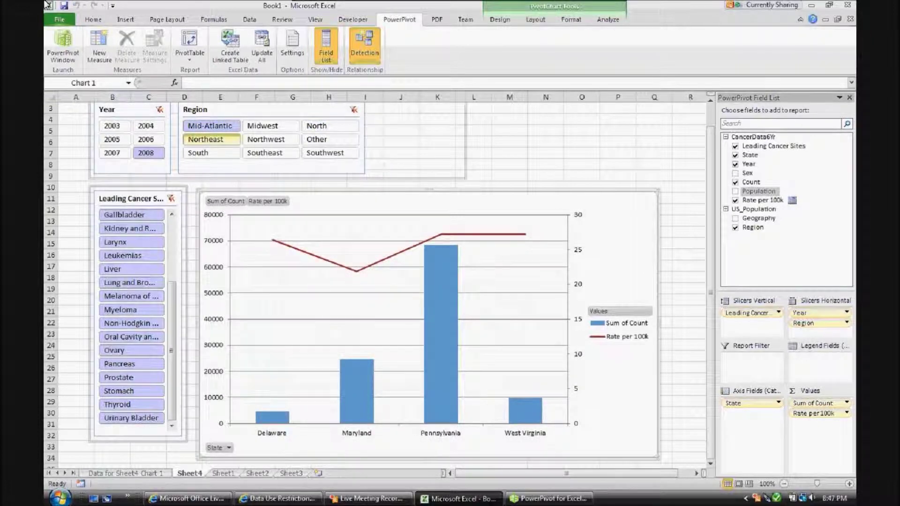
pyautogui.click(205, 139)
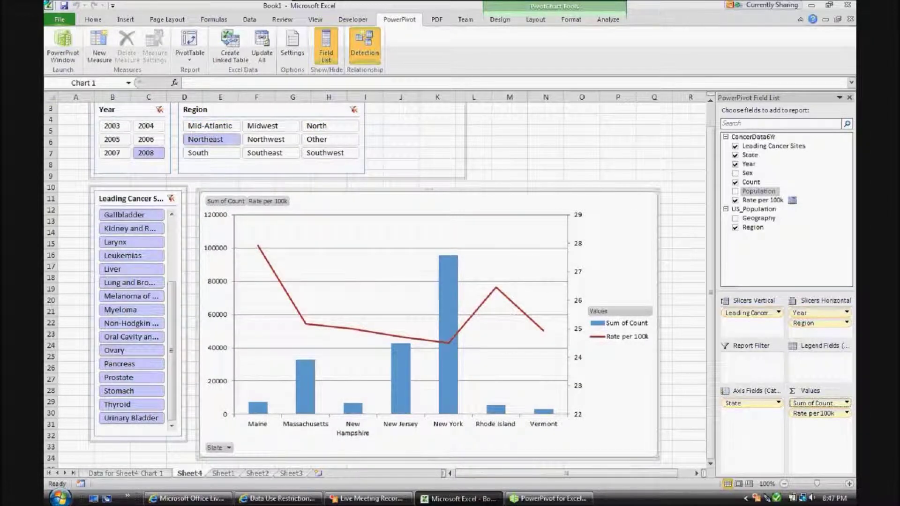
pyautogui.click(211, 152)
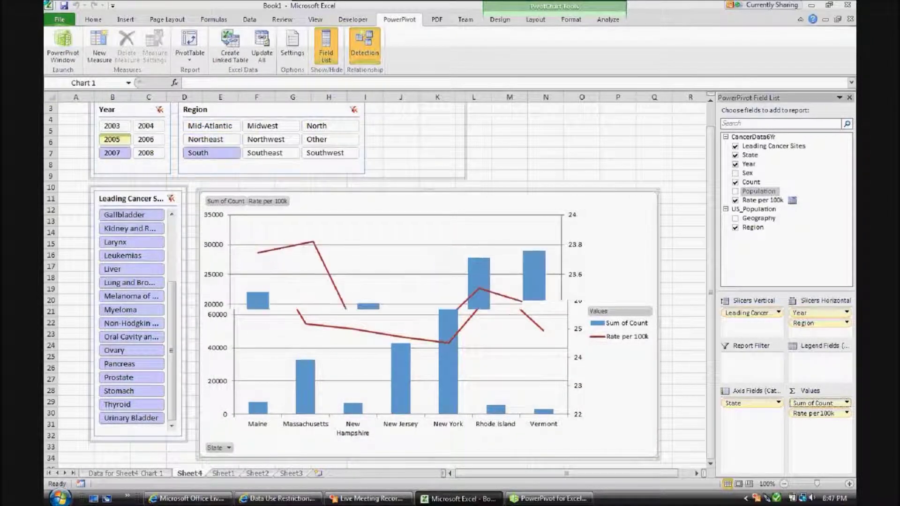
pyautogui.click(148, 140)
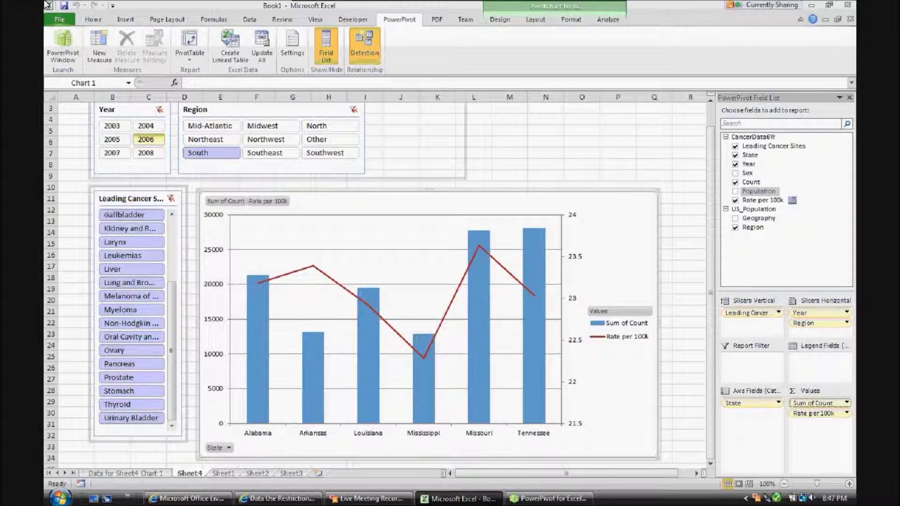
# From the PowerPivot window, insert a PivotTable on a new worksheet with Count as values, Leading Cancer Sites as rows and Sex as columns
pyautogui.click(553, 498)
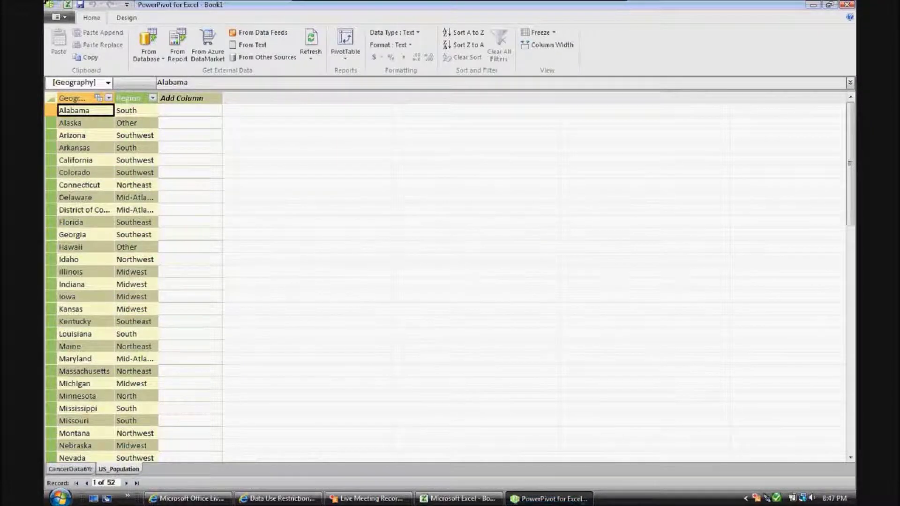
pyautogui.click(345, 55)
pyautogui.click(357, 71)
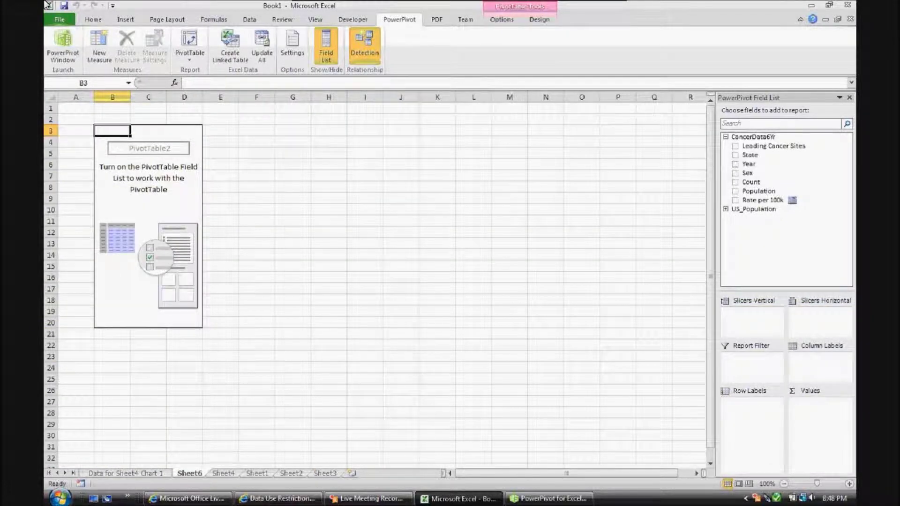
pyautogui.click(735, 182)
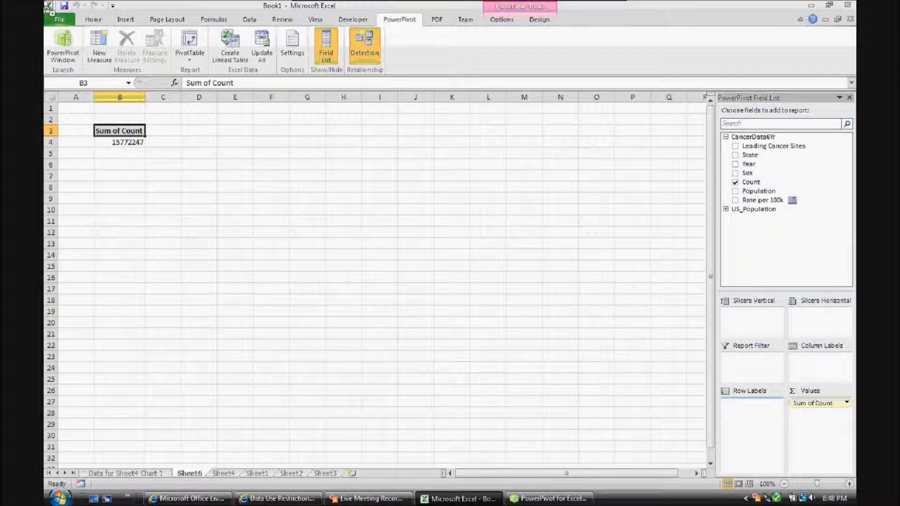
pyautogui.moveTo(773, 146); pyautogui.dragTo(751, 403)
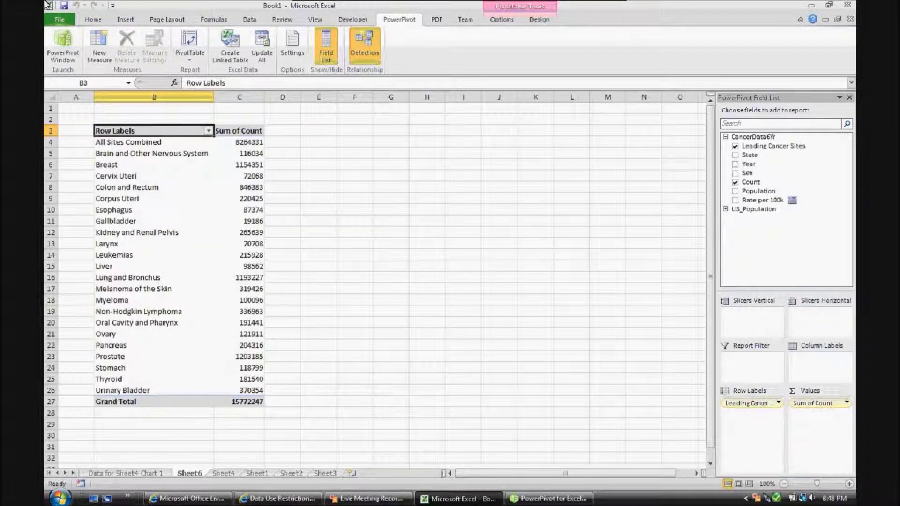
pyautogui.moveTo(747, 173); pyautogui.dragTo(820, 367)
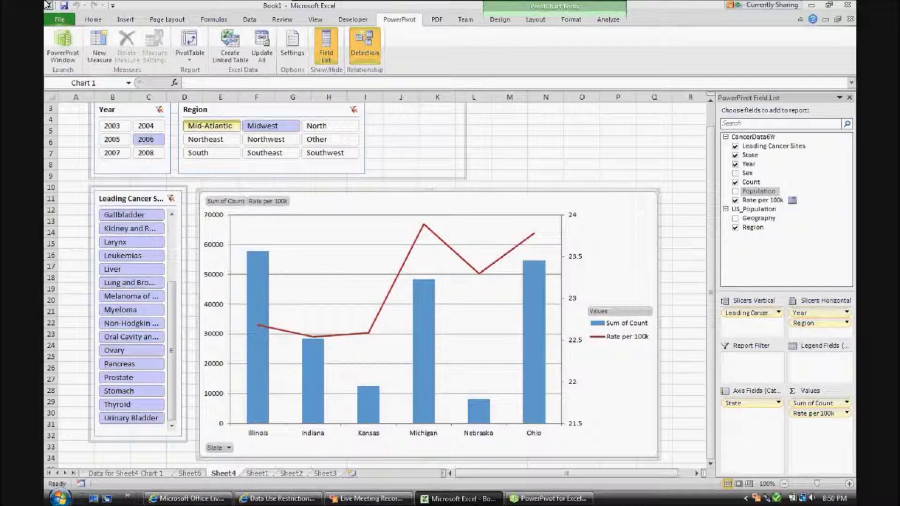
# On Sheet4, filter the chart by the Mid-Atlantic, Northeast and South regions in turn
pyautogui.click(211, 125)
pyautogui.click(211, 139)
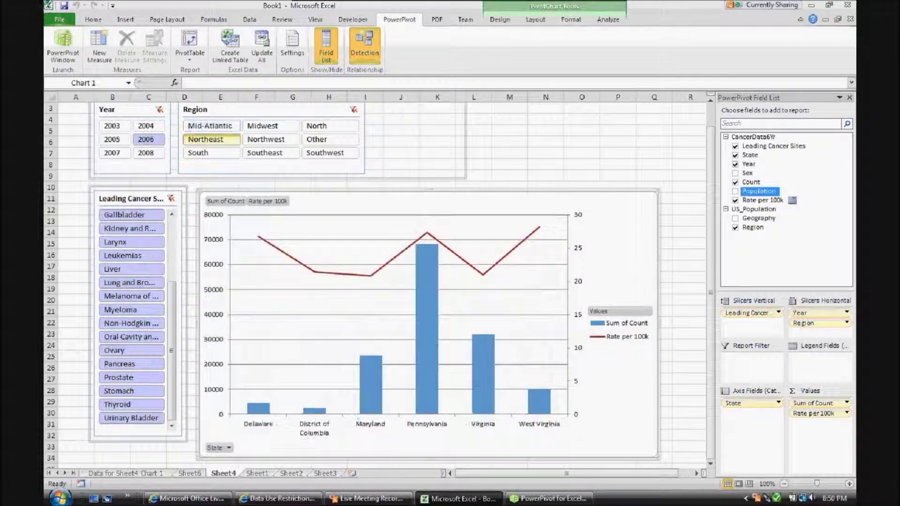
pyautogui.click(211, 153)
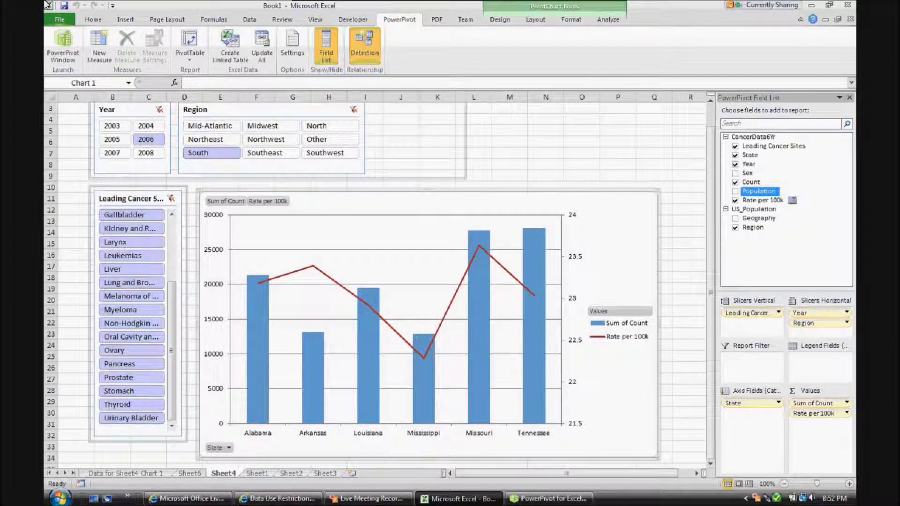
# Remove Rate per 100k and the Region slicer from the chart, and add Count to the values a second time
pyautogui.click(735, 200)
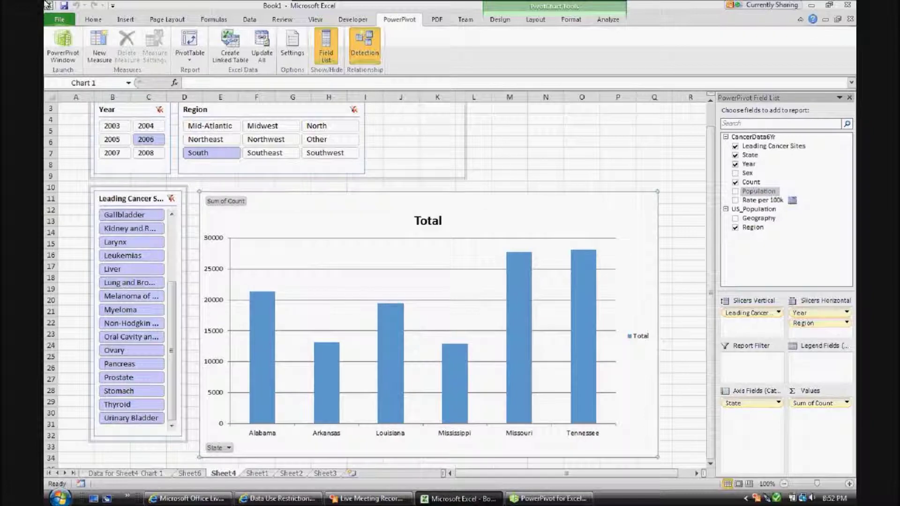
pyautogui.moveTo(815, 323); pyautogui.dragTo(656, 295)
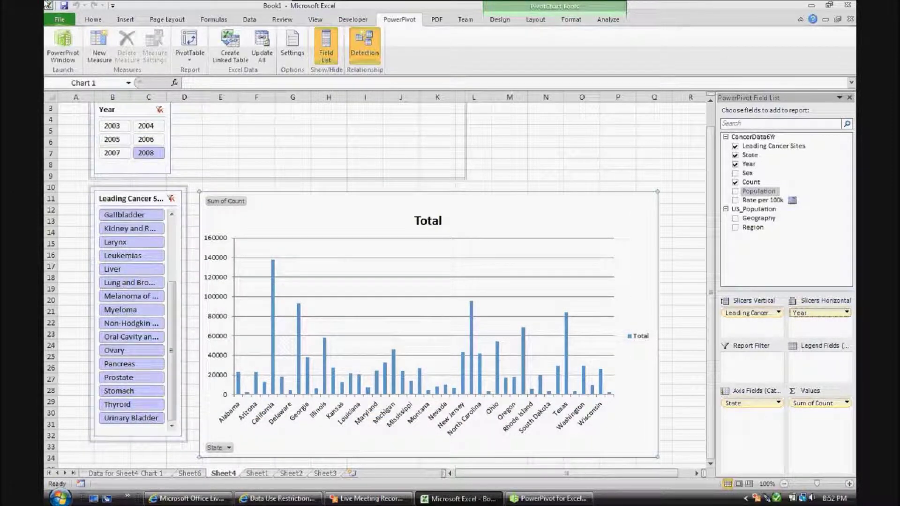
pyautogui.moveTo(758, 191); pyautogui.dragTo(819, 357)
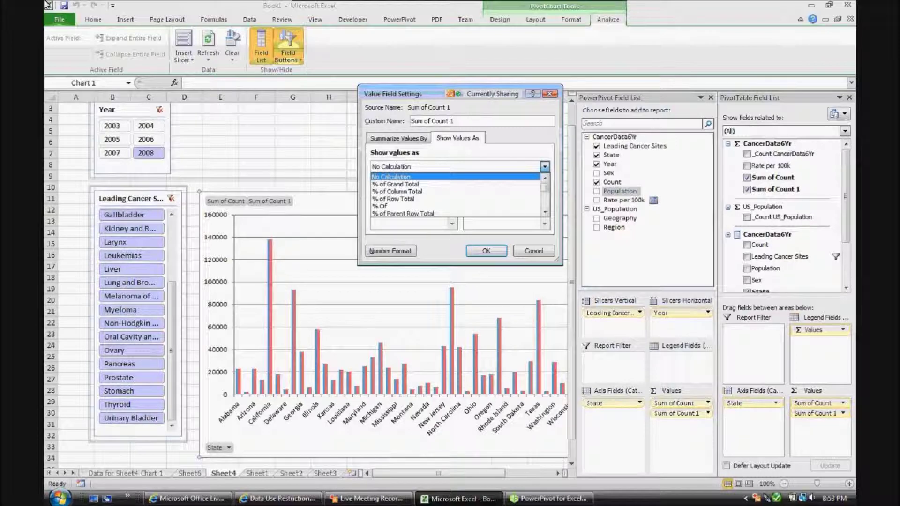
# Show the second Count value as a cumulative percentage across states and plot it on the secondary axis
pyautogui.press('Return')
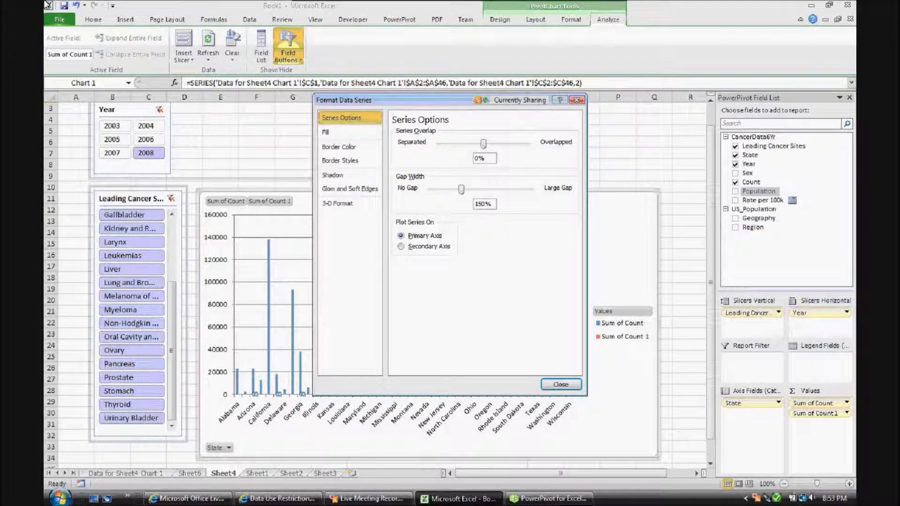
pyautogui.hotkey('alt', 's')
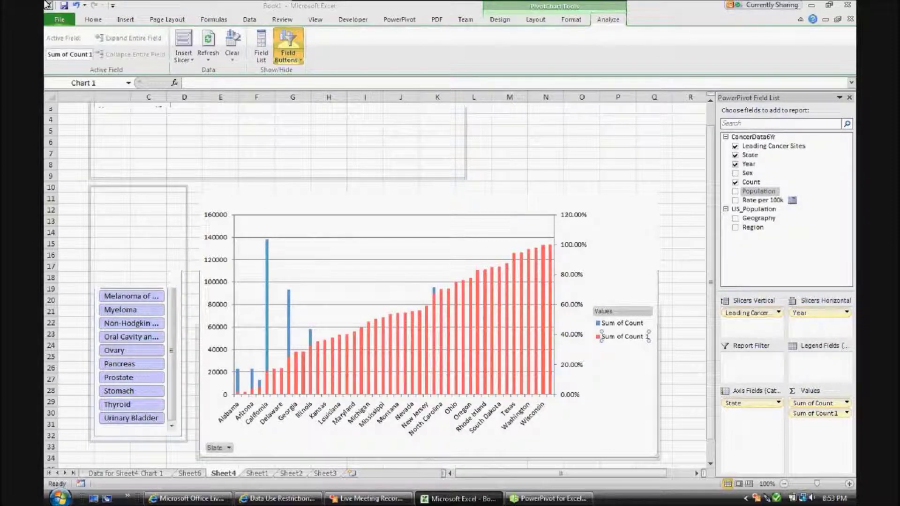
# Sort the states by Sum of Count in descending order on the chart's data sheet, and show the cumulative percentage as a line
pyautogui.hotkey('ctrl', 'pageup')
pyautogui.hotkey('ctrl', 'pageup')
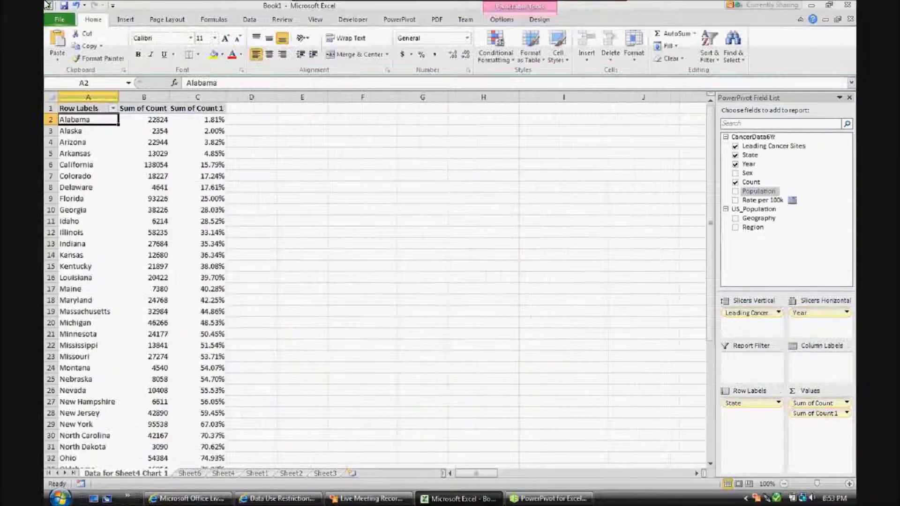
pyautogui.hotkey('alt', 'Down')
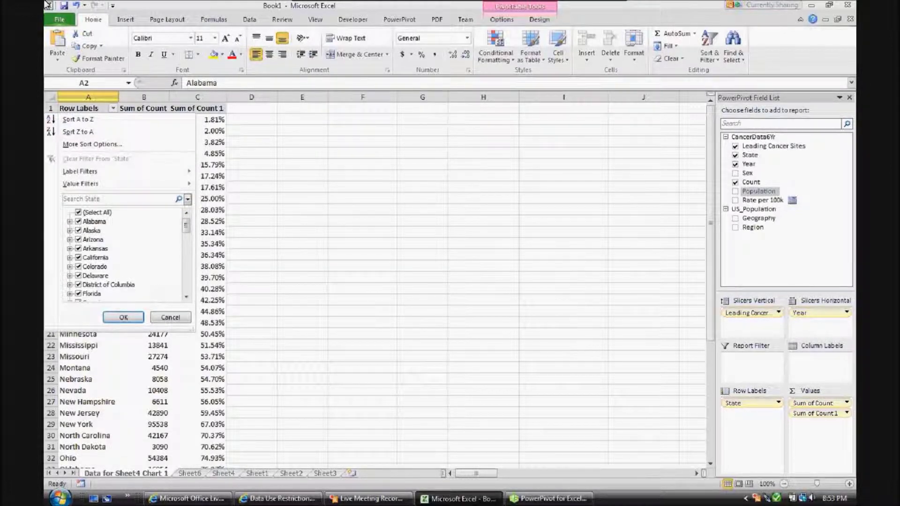
pyautogui.press('m')
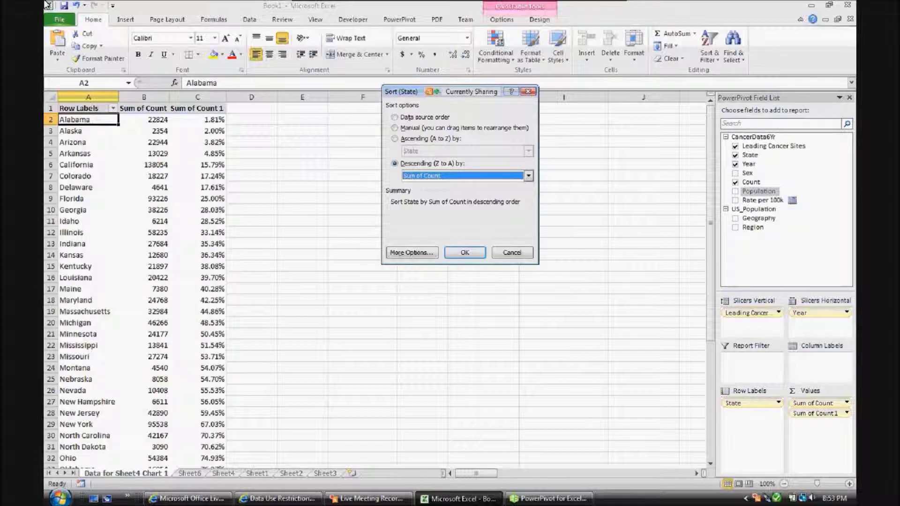
pyautogui.press('Return')
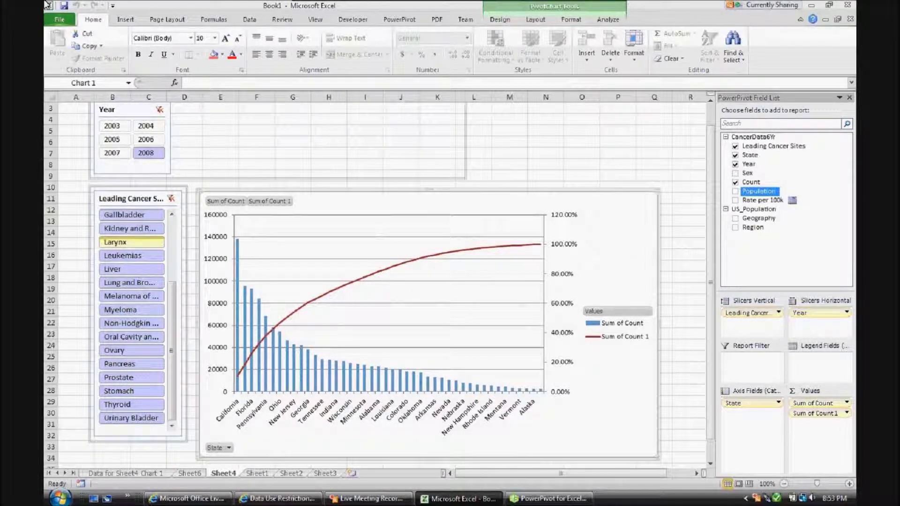
# Filter the chart to the Kidney and Renal Pelvis cancer site and check the count for Washington
pyautogui.click(131, 229)
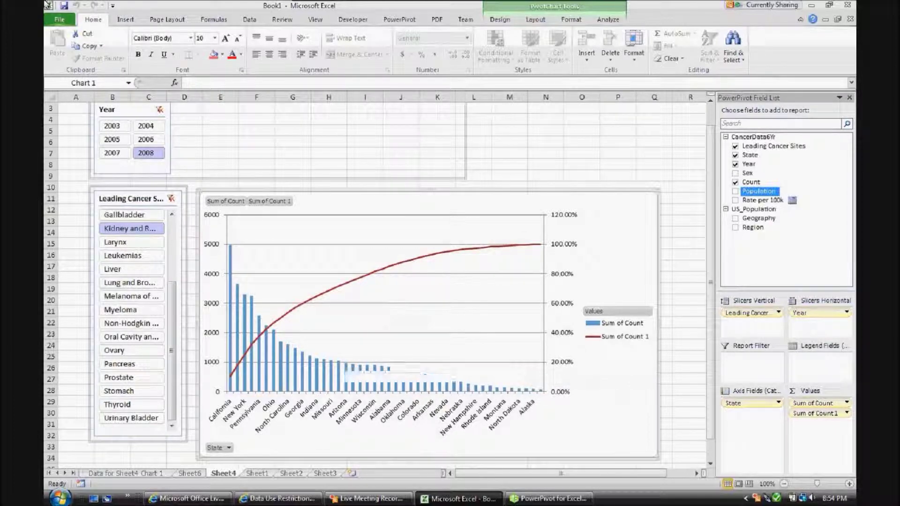
pyautogui.moveTo(338, 366)
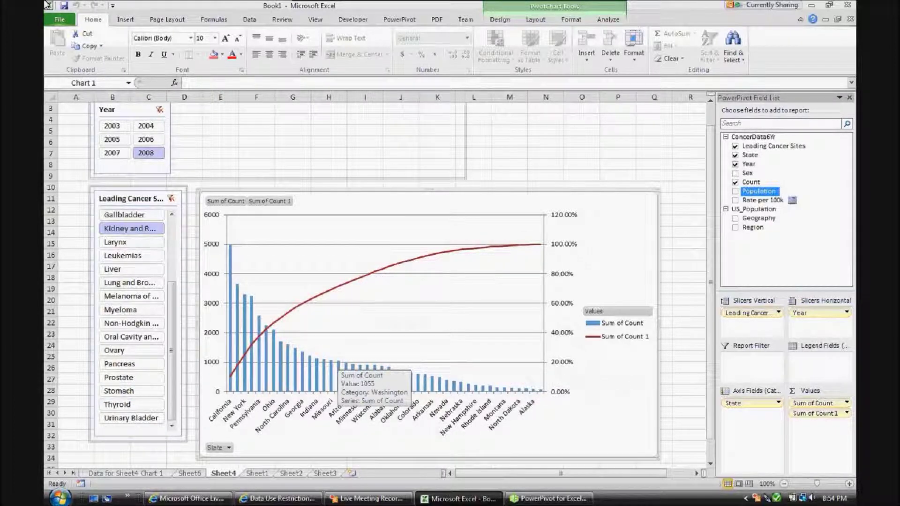